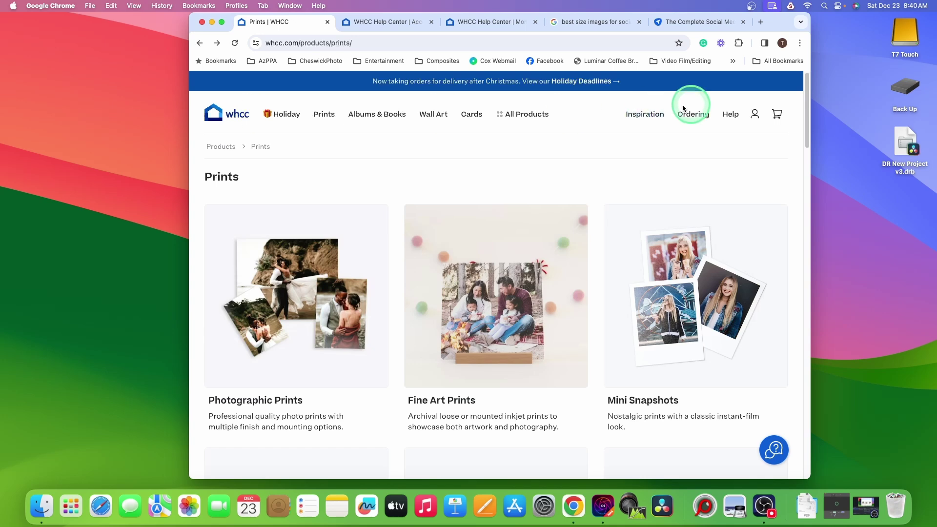
# Step: Reach the WHCC Help Center's Monitor Calibration article showing recommended color settings
pyautogui.click(730, 118)
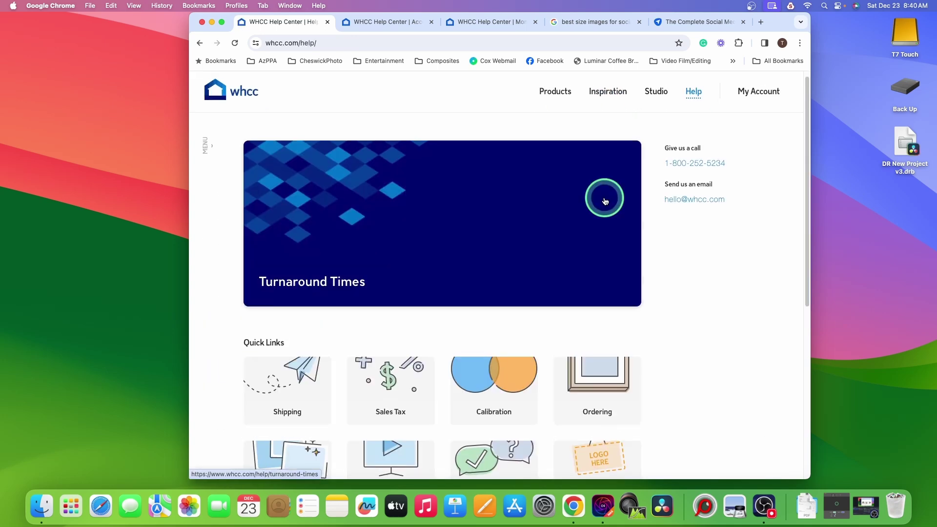
pyautogui.scroll(-2, 603, 198)
pyautogui.scroll(-2, 571, 292)
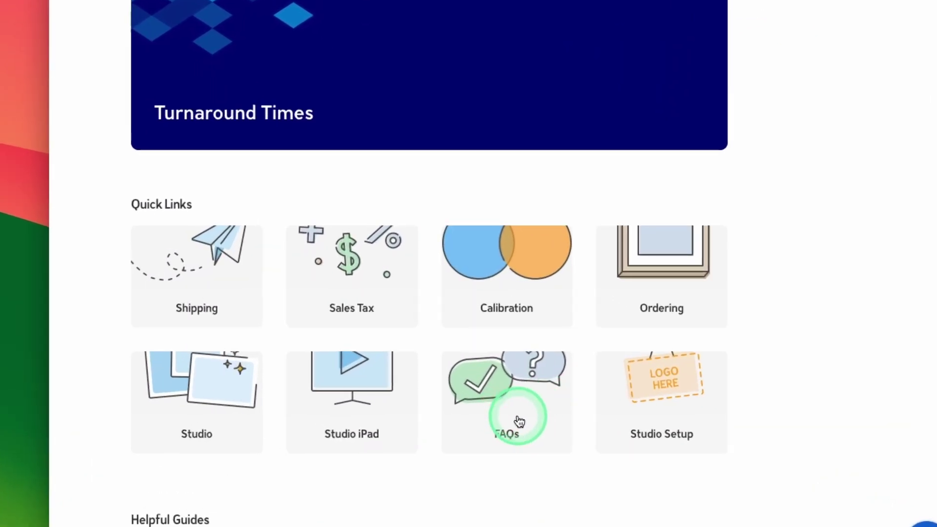
pyautogui.click(502, 297)
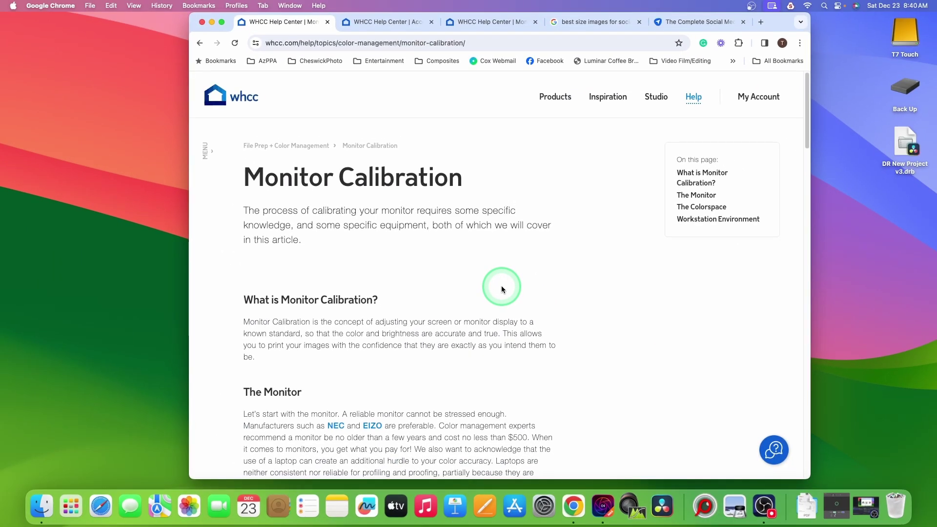
pyautogui.scroll(-3, 506, 291)
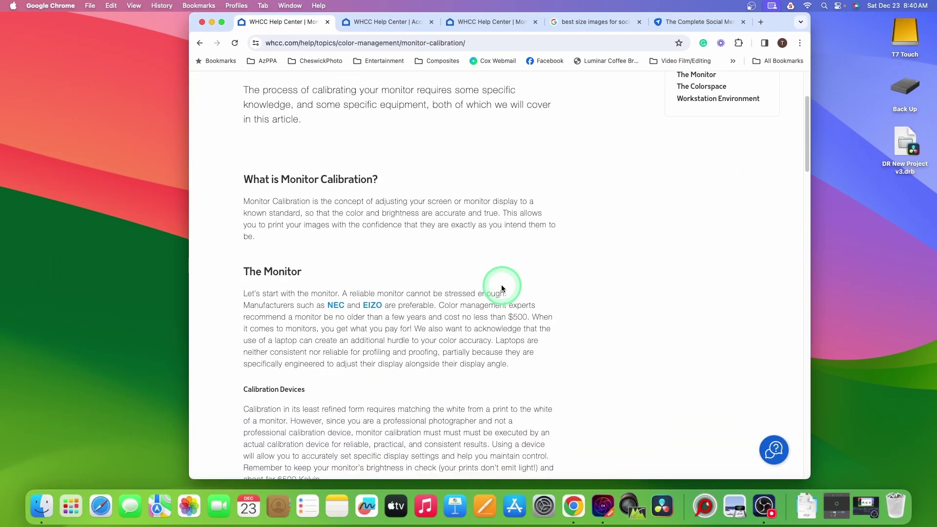
pyautogui.scroll(-1, 506, 290)
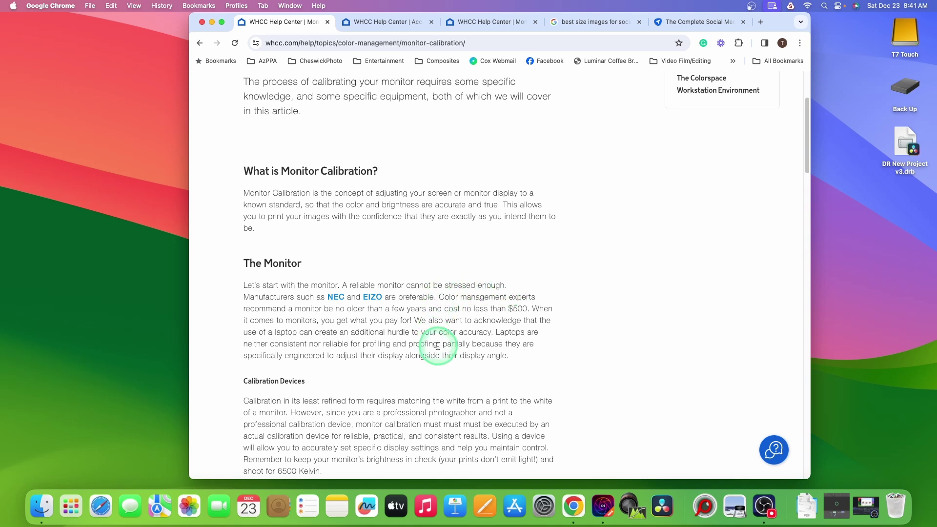
pyautogui.scroll(-1, 439, 344)
pyautogui.scroll(-2, 439, 345)
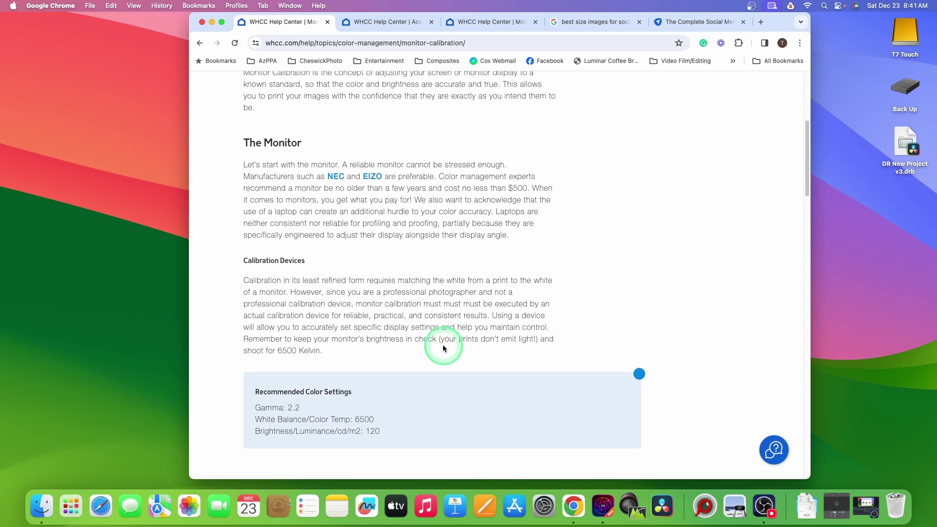
pyautogui.scroll(-1, 443, 345)
pyautogui.scroll(-1, 471, 360)
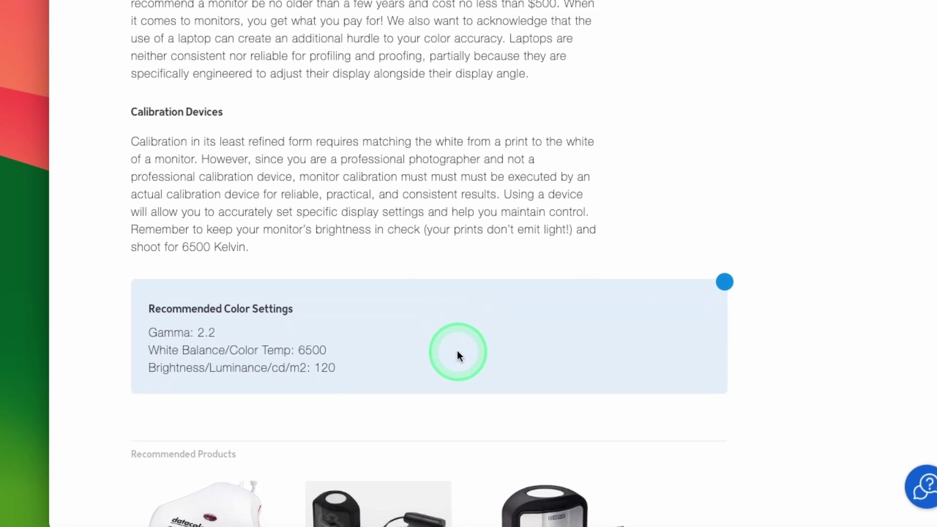
pyautogui.scroll(-1, 457, 351)
pyautogui.scroll(-1, 458, 351)
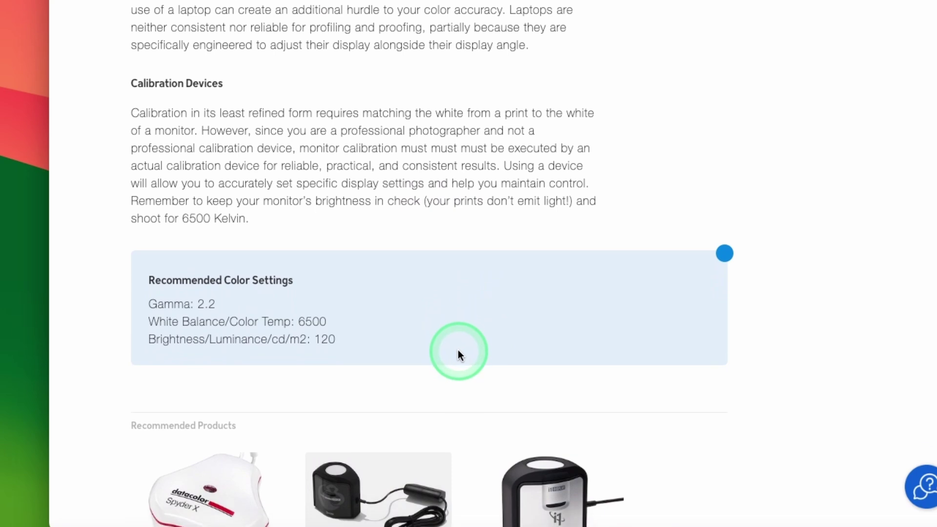
pyautogui.scroll(-1, 462, 350)
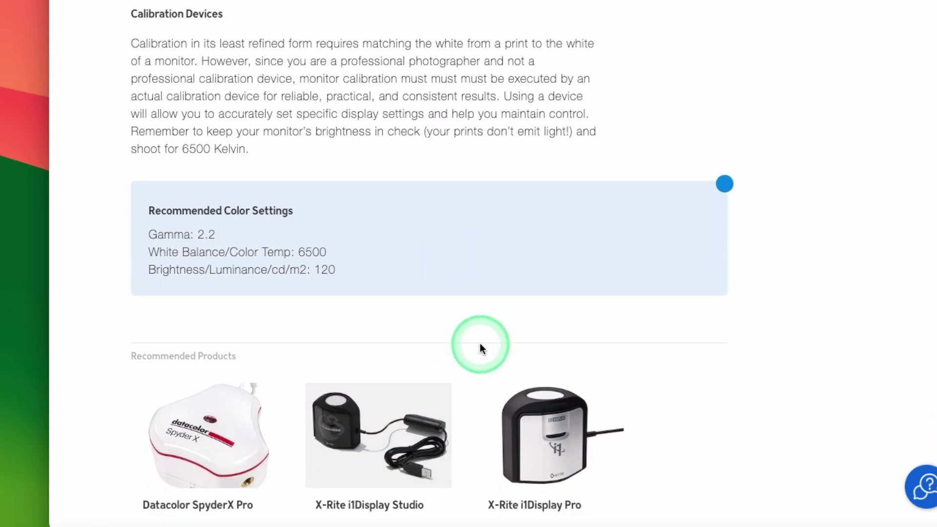
pyautogui.scroll(-1, 481, 349)
pyautogui.scroll(-1, 538, 343)
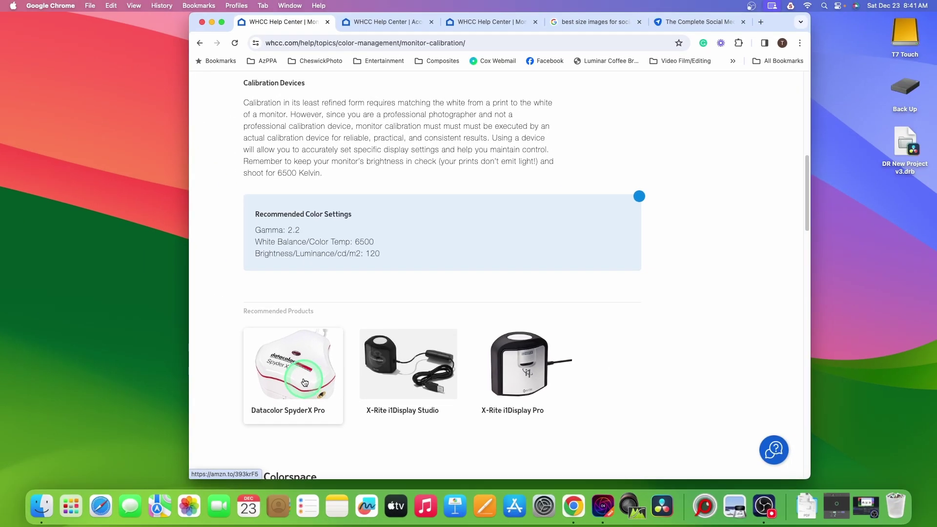
pyautogui.scroll(-3, 308, 377)
pyautogui.scroll(-4, 351, 362)
pyautogui.scroll(-2, 388, 356)
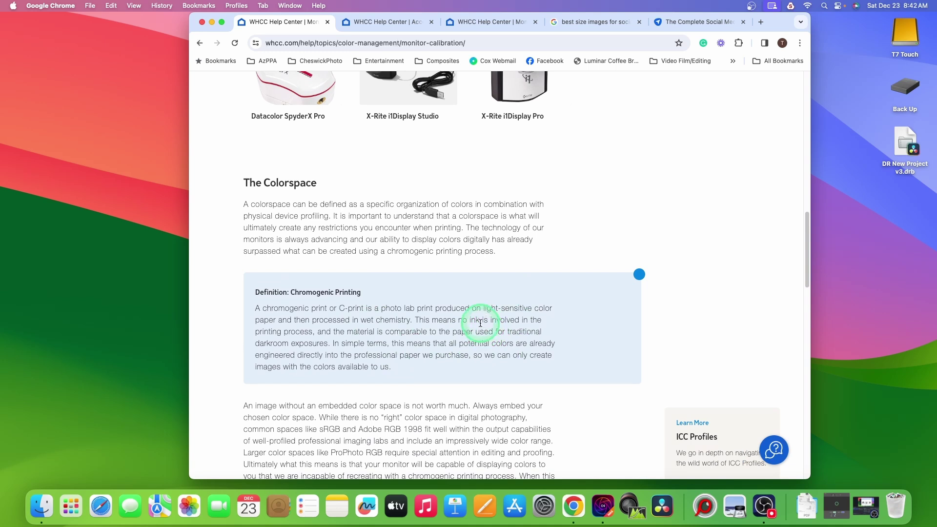
pyautogui.scroll(-5, 481, 323)
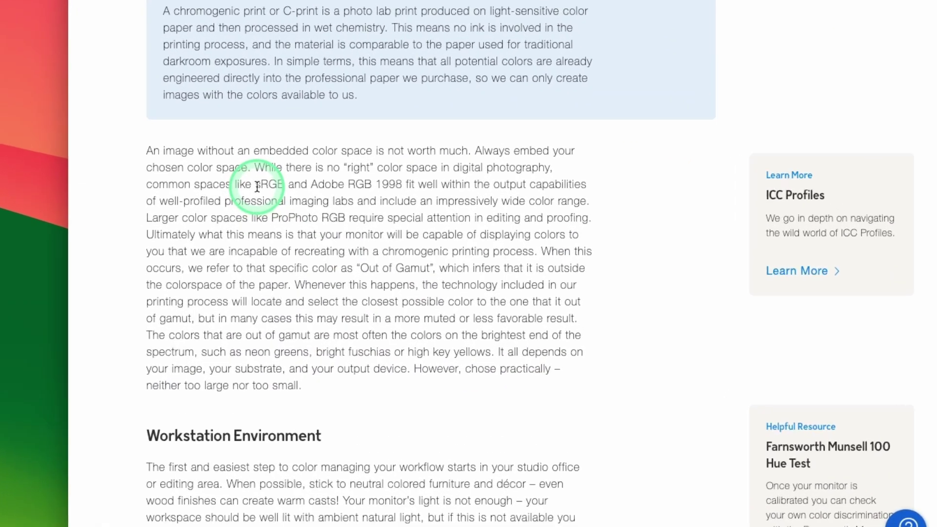
# Step: Highlight sRGB and Adobe RGB 1998, then ProPhoto RGB in the Colorspace section
pyautogui.moveTo(319, 208); pyautogui.dragTo(375, 210)
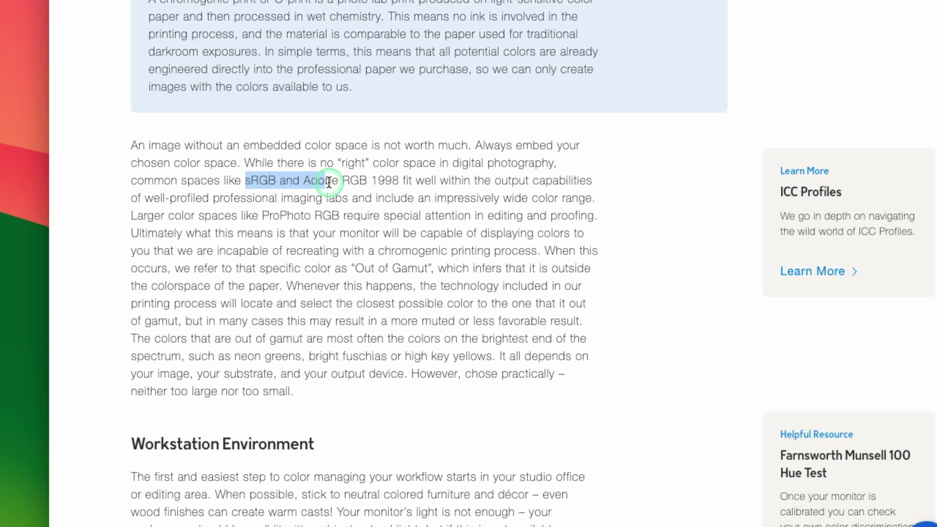
pyautogui.moveTo(329, 182); pyautogui.dragTo(400, 183)
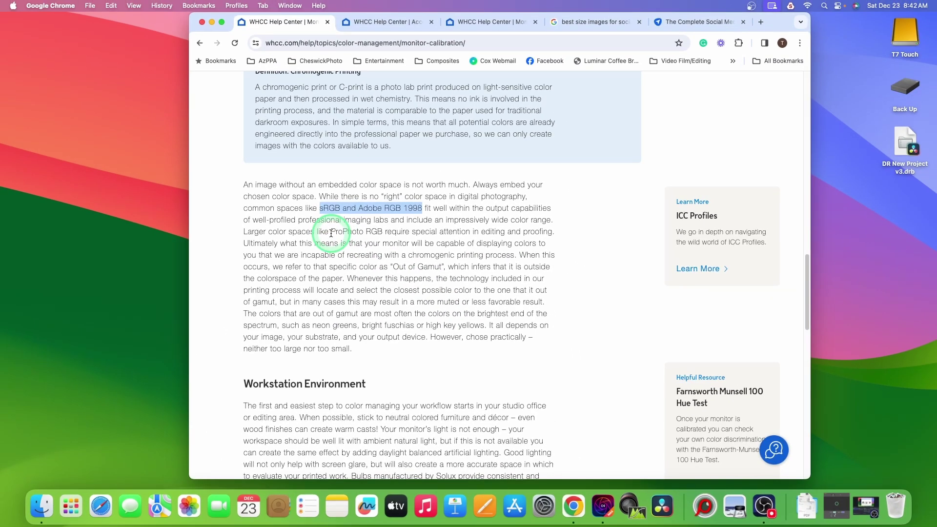
pyautogui.click(339, 232)
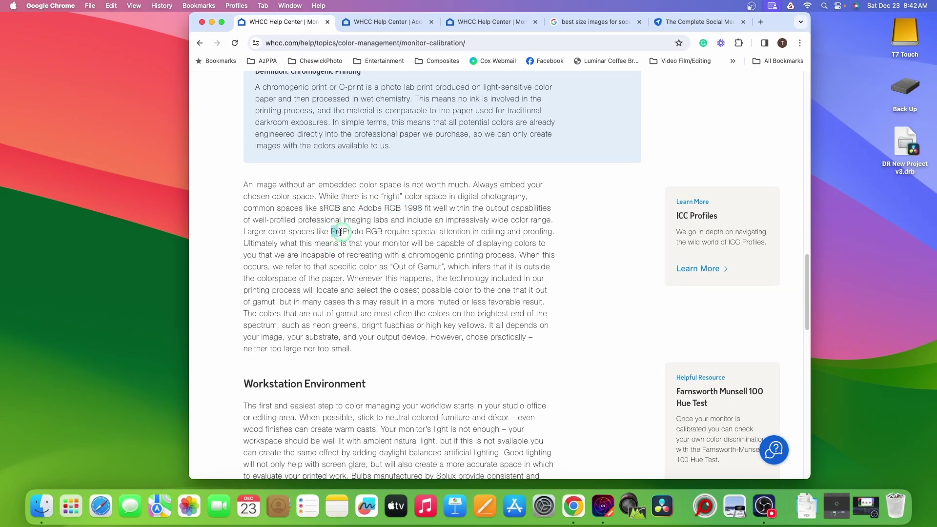
pyautogui.moveTo(339, 231); pyautogui.dragTo(380, 231)
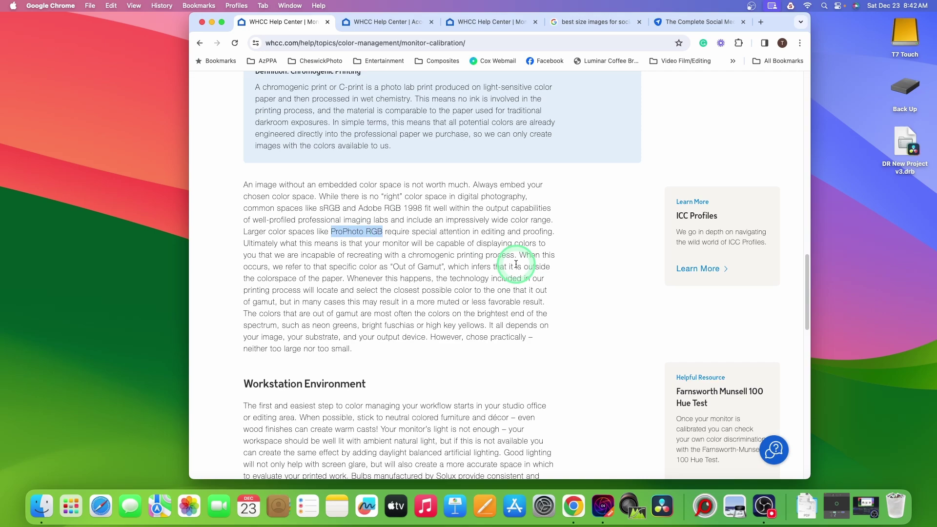
# Step: Highlight the term Out of Gamut, then finish with just sRGB highlighted
pyautogui.moveTo(393, 267); pyautogui.dragTo(440, 267)
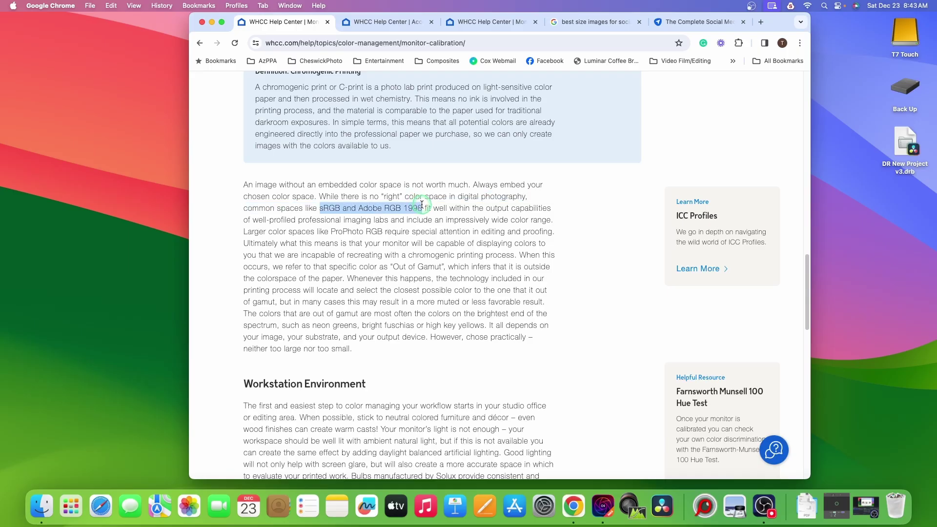
pyautogui.click(487, 213)
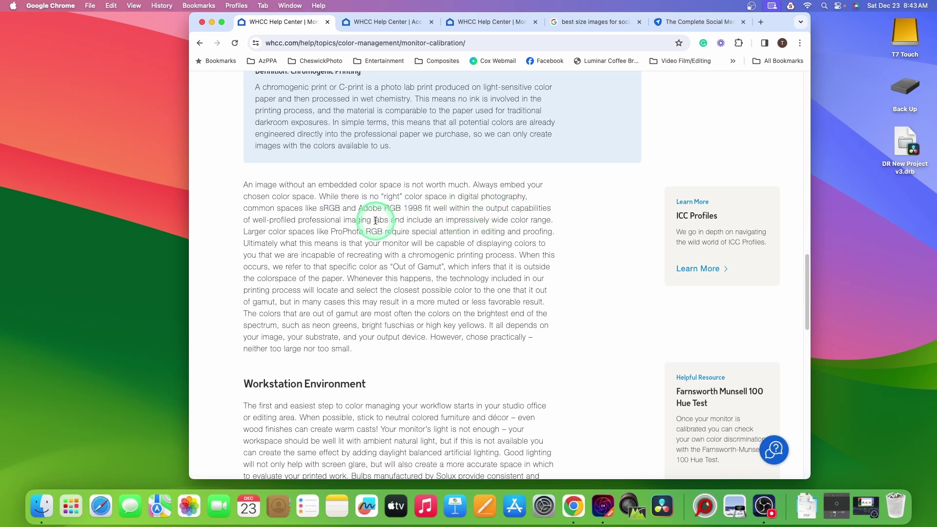
pyautogui.moveTo(319, 208); pyautogui.dragTo(343, 210)
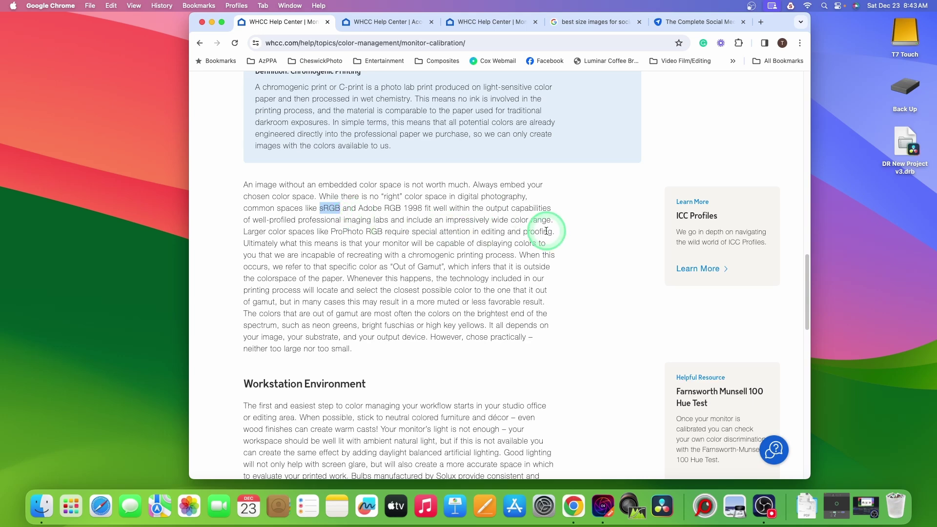
# Step: Return to the FAQs page and highlight 'high-quality JPEG' and 'level 10' in the file-type answer
pyautogui.press('super+bracketleft')
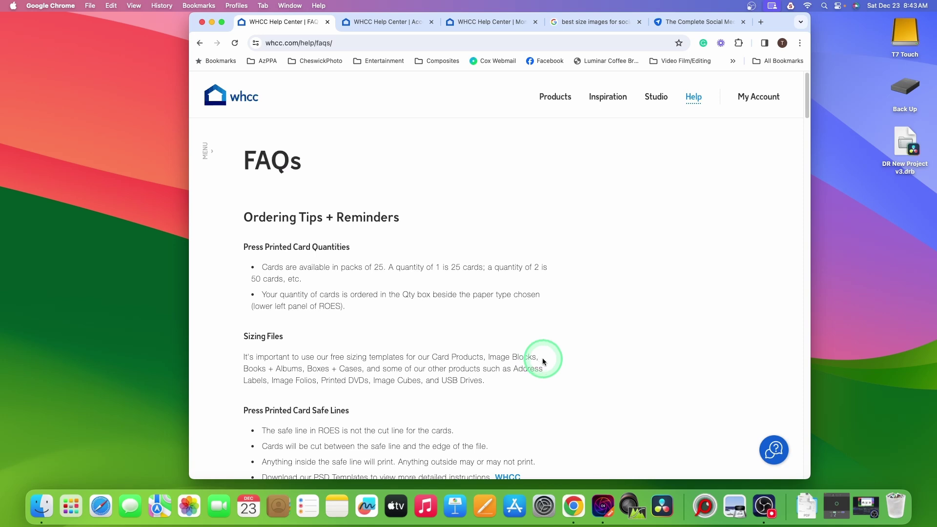
pyautogui.scroll(-1, 553, 365)
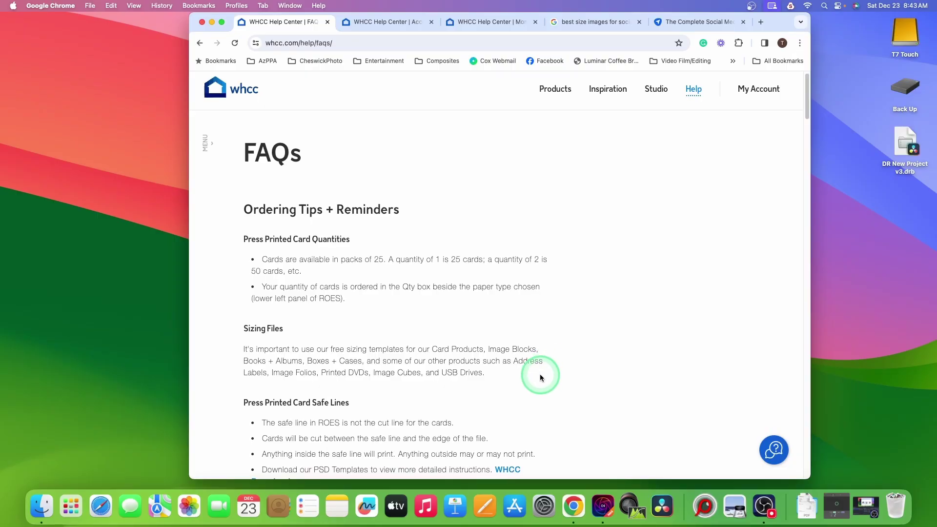
pyautogui.scroll(-1, 541, 374)
pyautogui.scroll(-1, 545, 367)
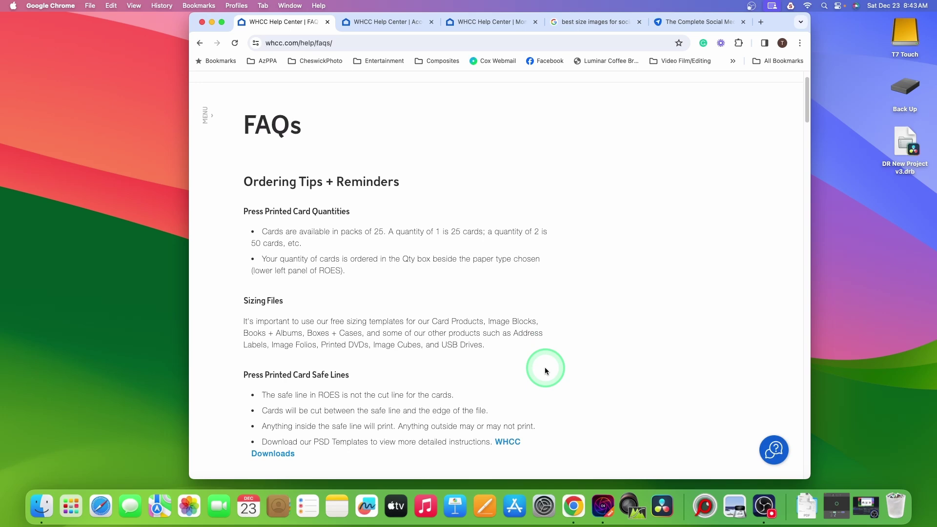
pyautogui.scroll(-5, 529, 351)
pyautogui.scroll(-3, 524, 354)
pyautogui.scroll(-2, 524, 355)
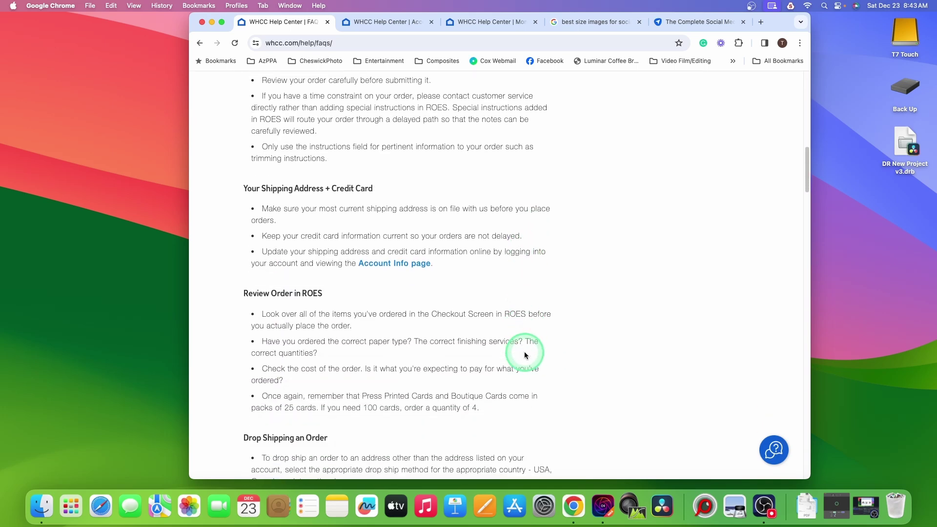
pyautogui.scroll(-5, 525, 354)
pyautogui.scroll(-1, 525, 354)
pyautogui.scroll(-3, 526, 357)
pyautogui.scroll(-3, 526, 355)
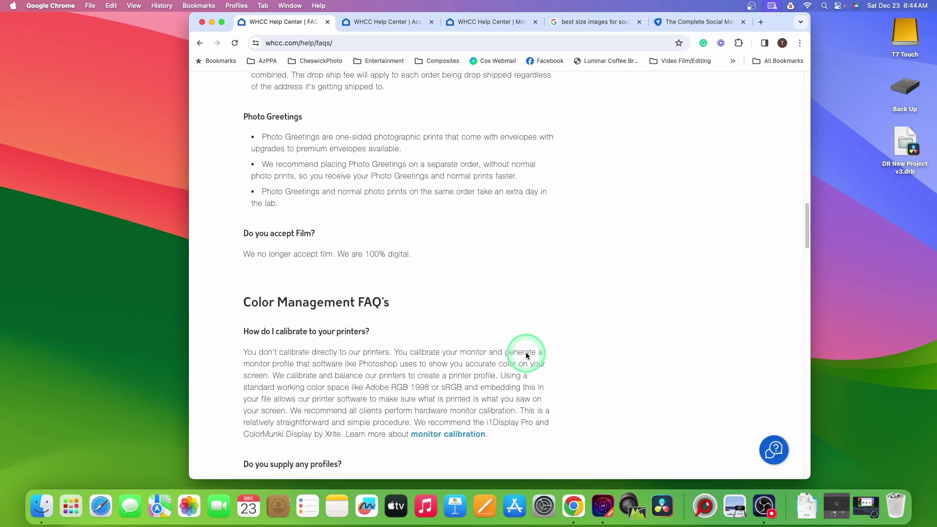
pyautogui.scroll(-1, 524, 353)
pyautogui.scroll(-1, 524, 353)
pyautogui.scroll(-5, 524, 353)
pyautogui.moveTo(283, 307); pyautogui.dragTo(347, 306)
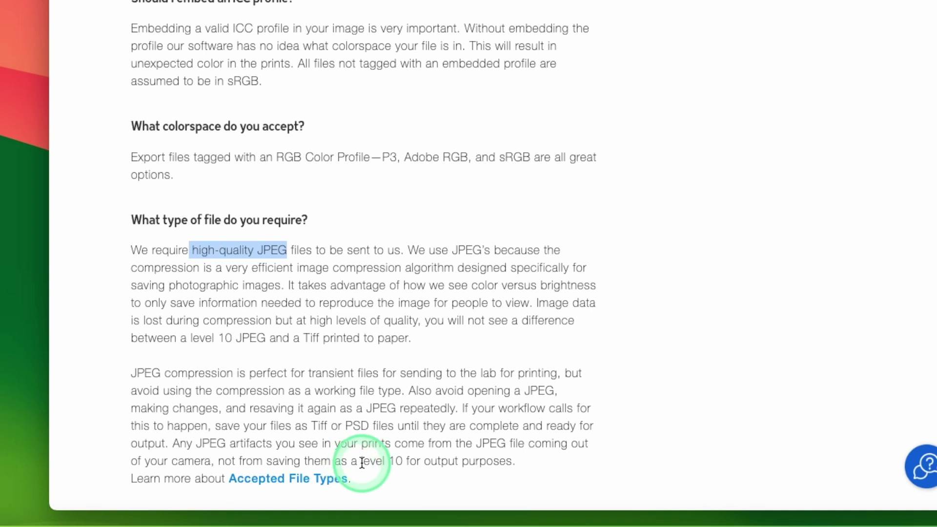
pyautogui.moveTo(362, 461); pyautogui.dragTo(403, 461)
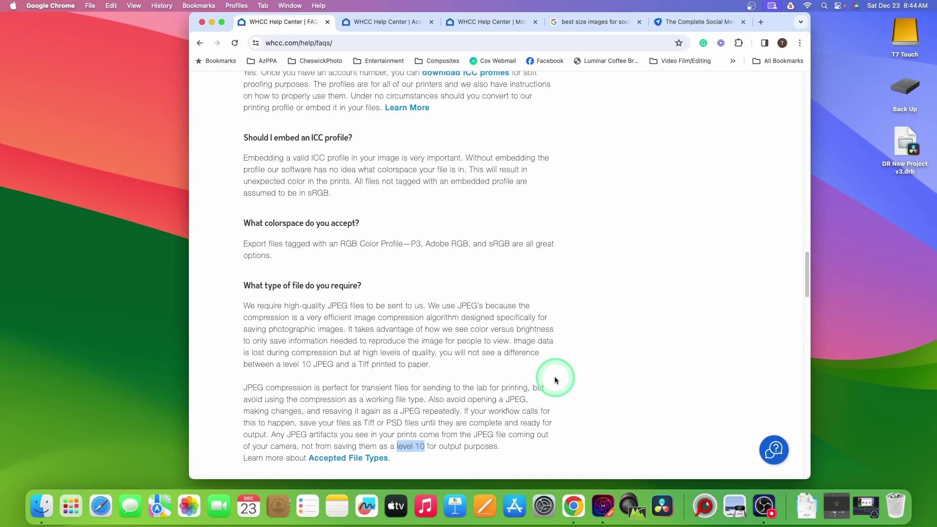
pyautogui.scroll(-1, 554, 376)
pyautogui.scroll(-1, 554, 377)
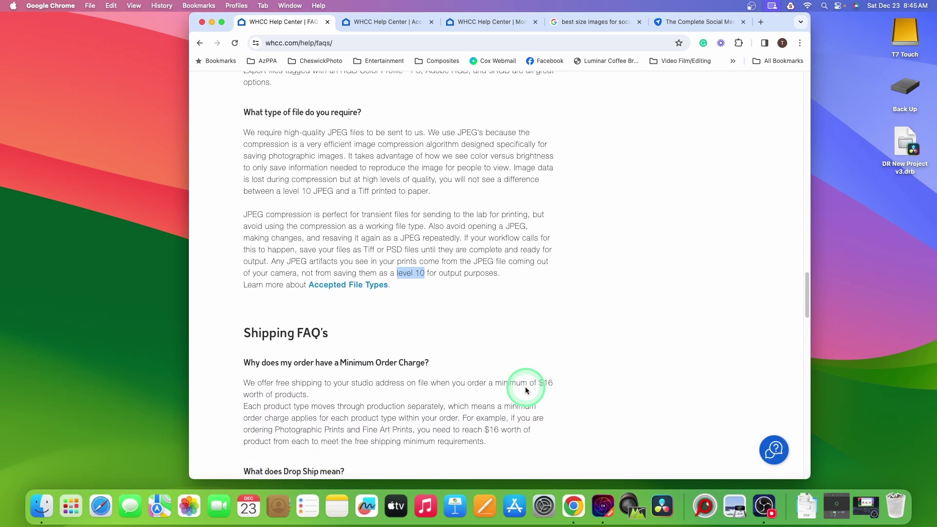
pyautogui.scroll(-3, 525, 387)
pyautogui.scroll(-5, 525, 386)
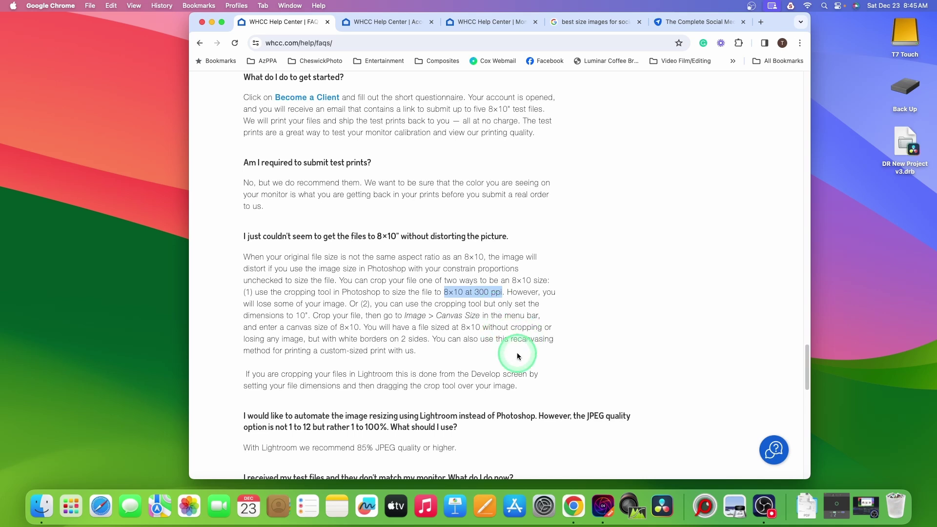
pyautogui.scroll(-1, 527, 396)
# Step: Select the FAQ line recommending 85% JPEG quality or higher
pyautogui.tripleClick(541, 435)
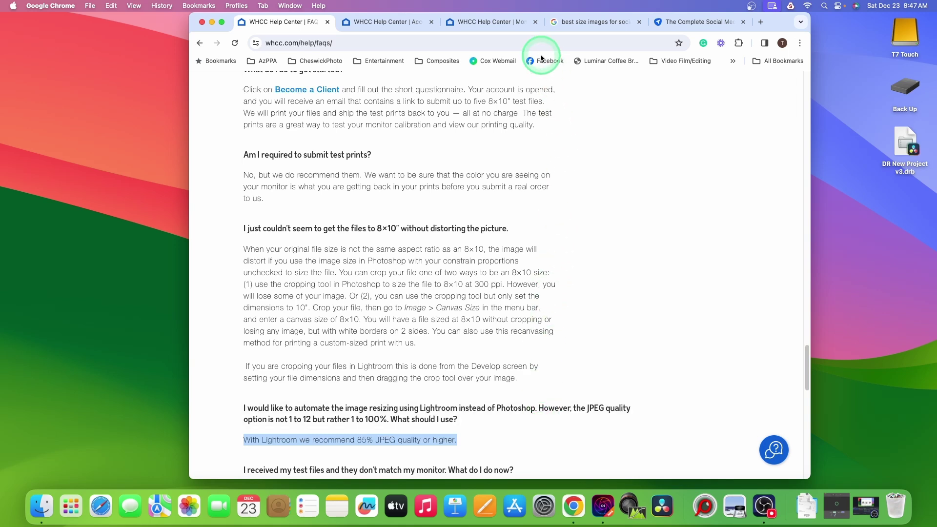
# Step: Review the social media image size search results before leaving for ON1 Photo RAW
pyautogui.click(567, 28)
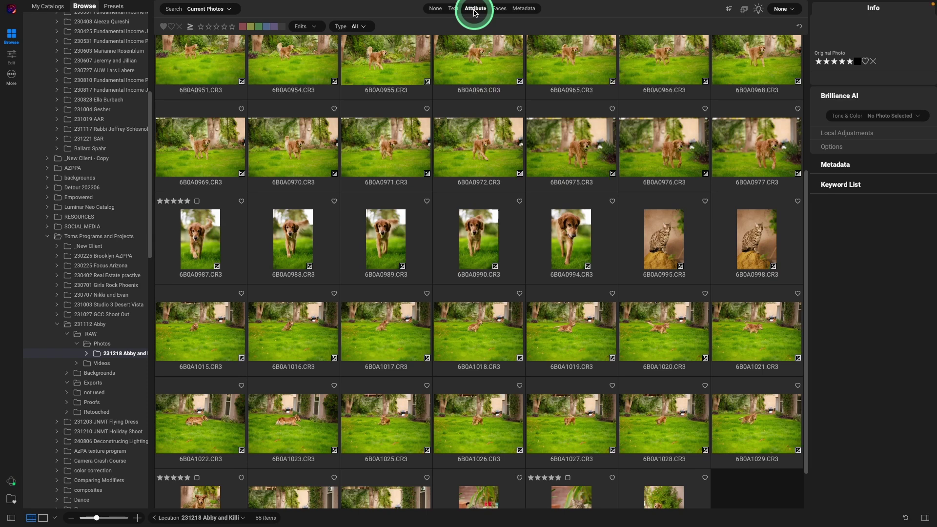
# Step: Filter to five-star photos and export 6B0A0987 with the Full Res JPG preset
pyautogui.click(233, 28)
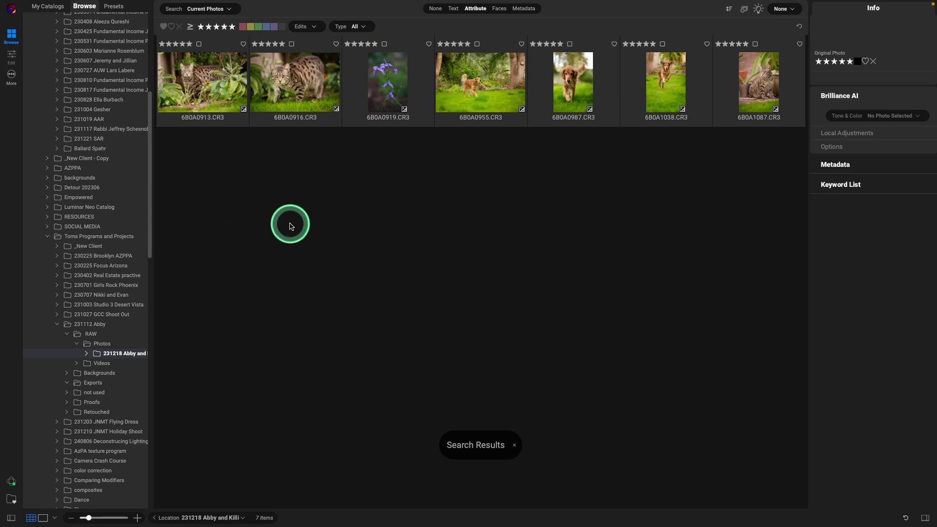
pyautogui.click(574, 83)
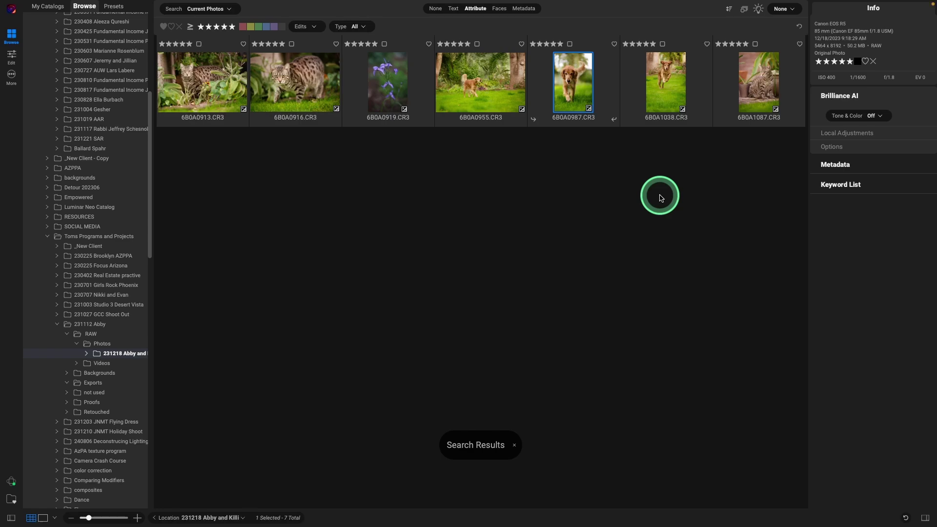
pyautogui.press('super+shift+e')
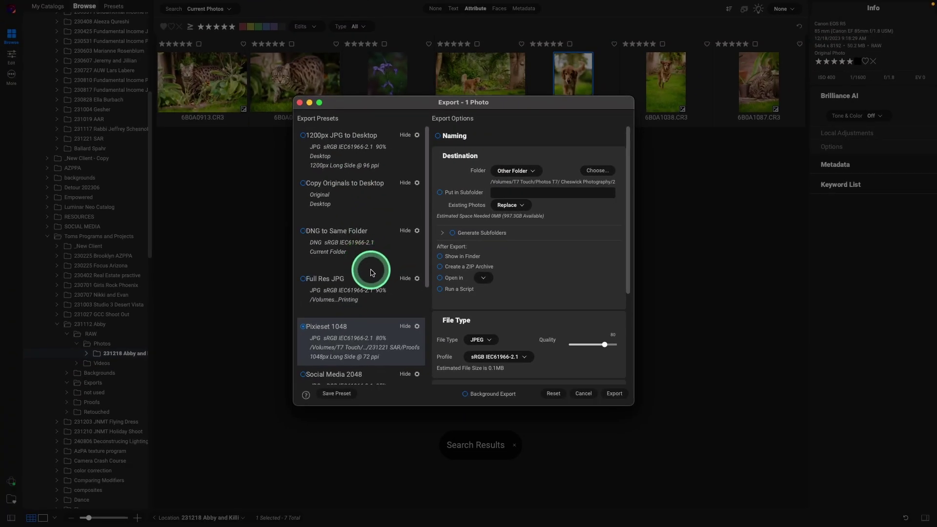
pyautogui.scroll(-3, 371, 273)
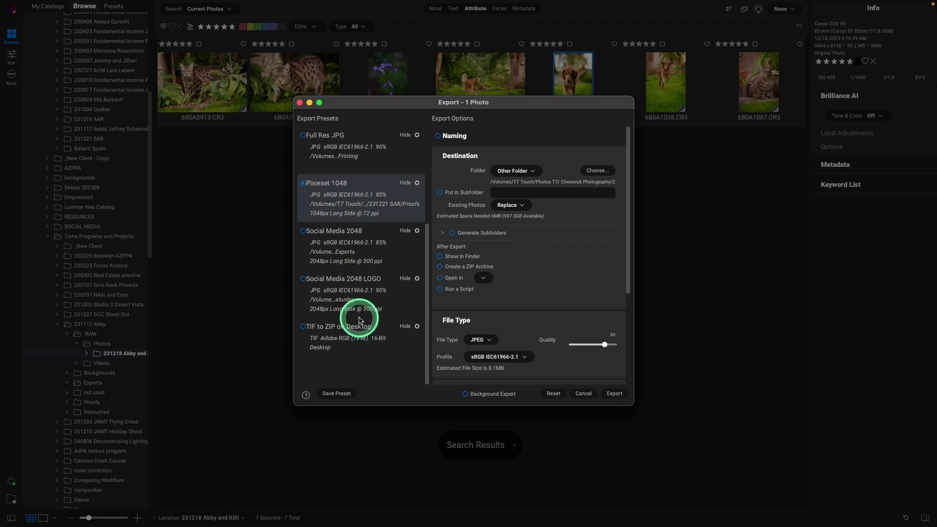
pyautogui.scroll(3, 359, 319)
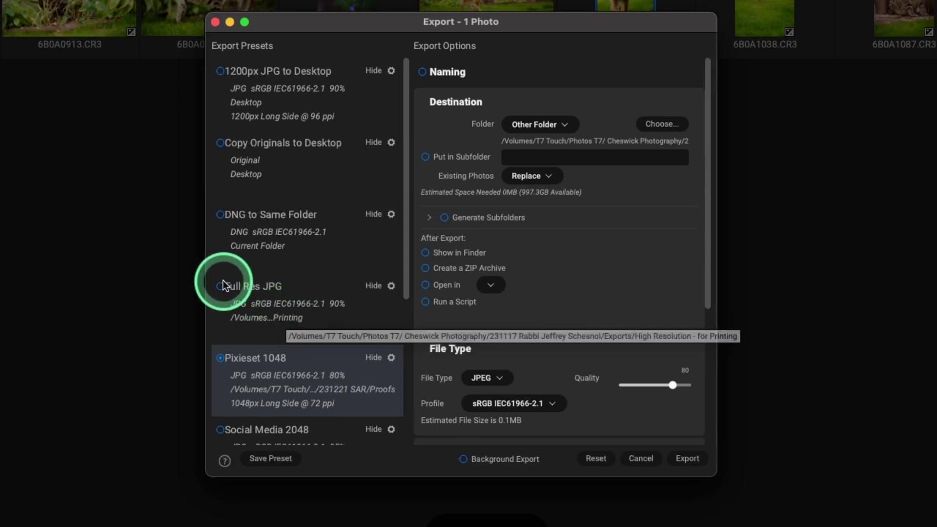
pyautogui.click(274, 303)
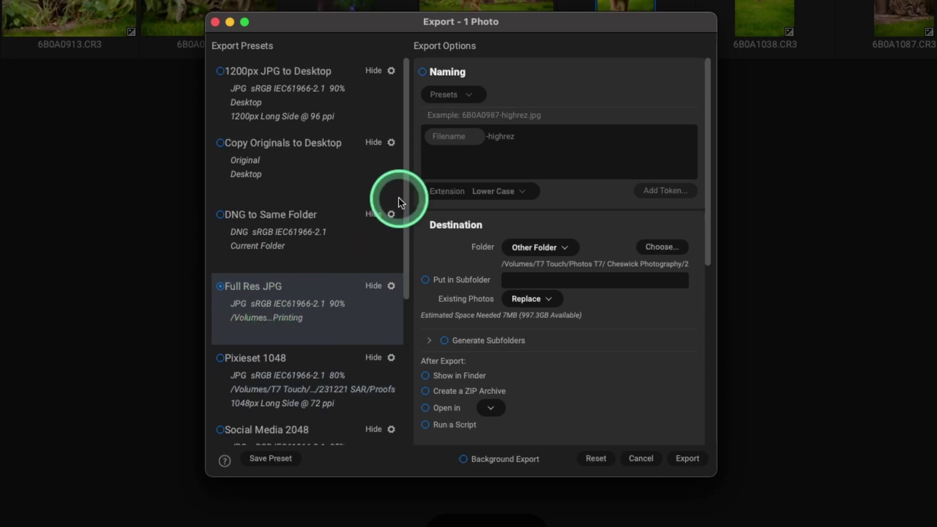
pyautogui.moveTo(454, 88)
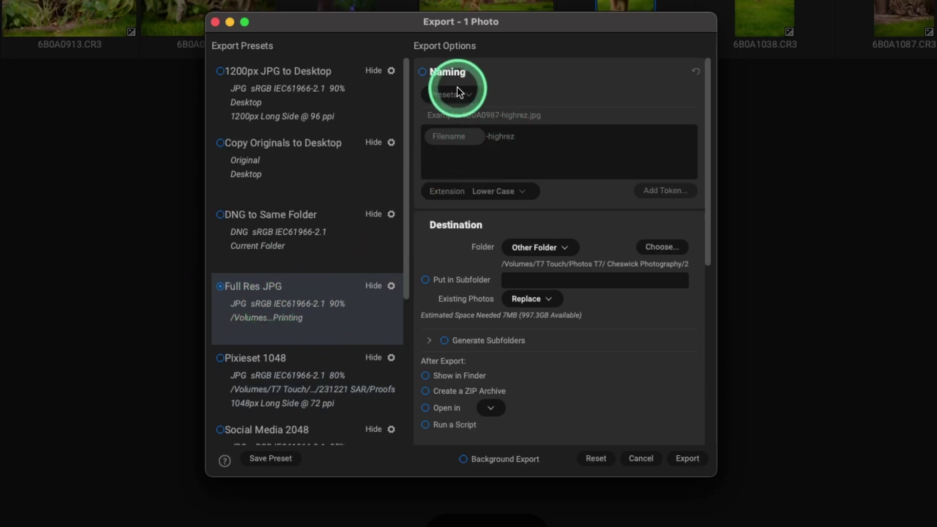
# Step: Enable custom naming and replace the -highrez pattern with Filename plus '-ig'
pyautogui.click(425, 73)
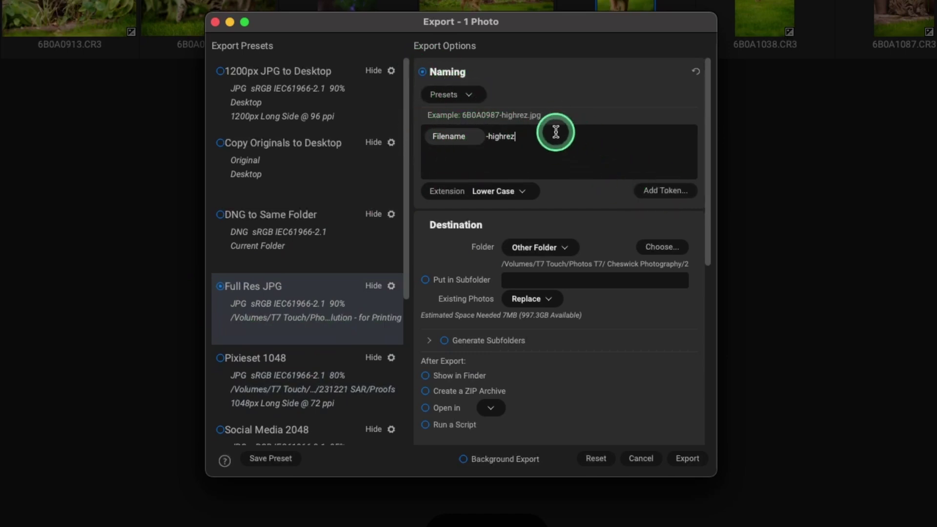
pyautogui.moveTo(556, 133); pyautogui.dragTo(365, 128)
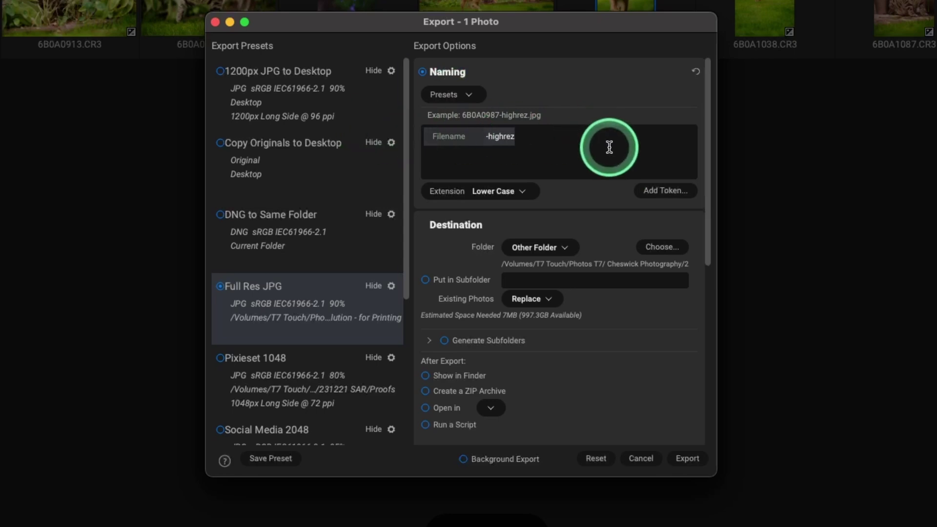
pyautogui.press('BackSpace')
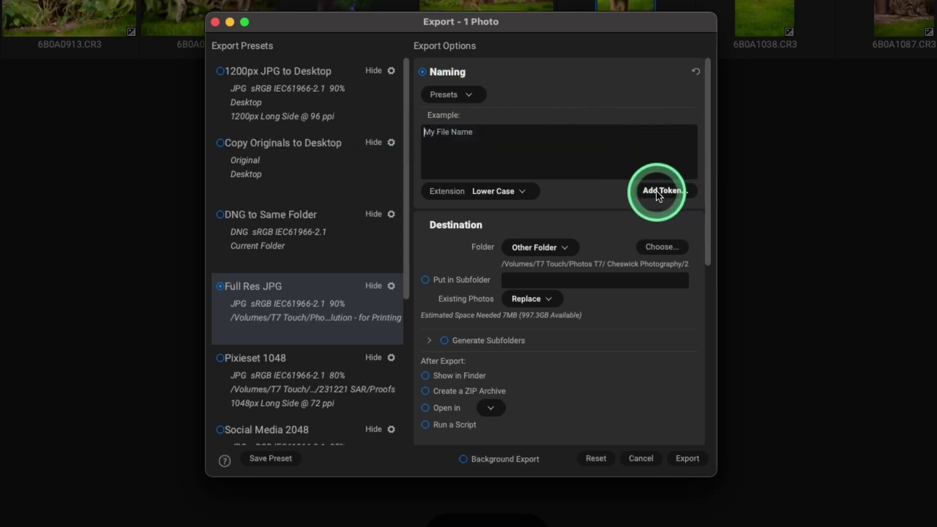
pyautogui.click(657, 191)
pyautogui.moveTo(713, 199)
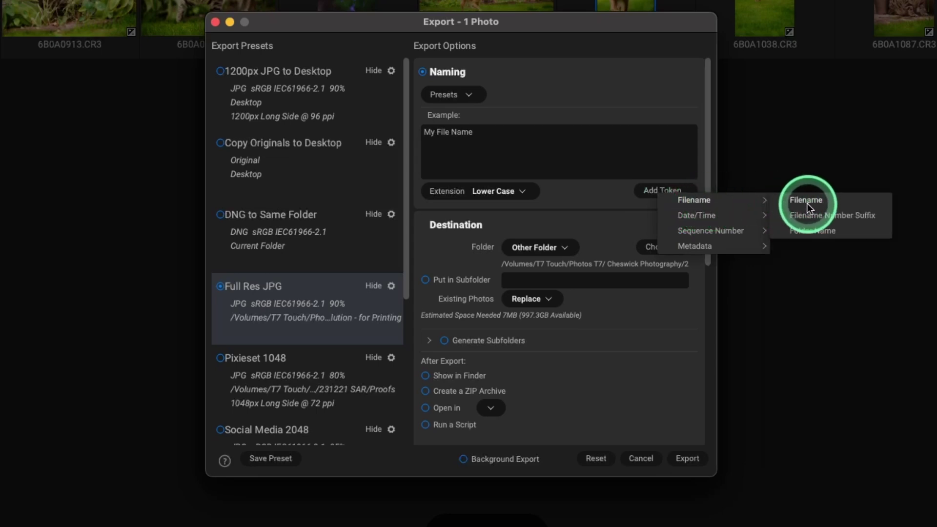
pyautogui.click(807, 202)
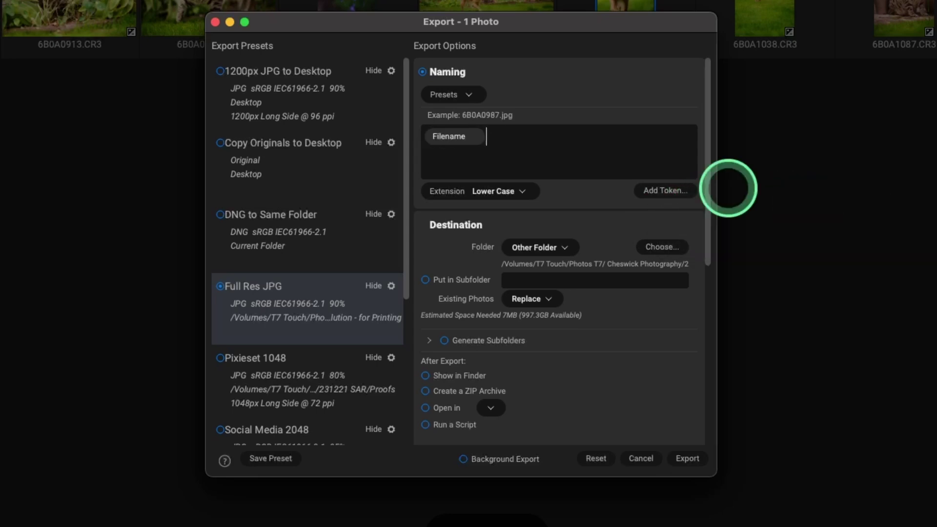
pyautogui.write('-')
pyautogui.write('ig')
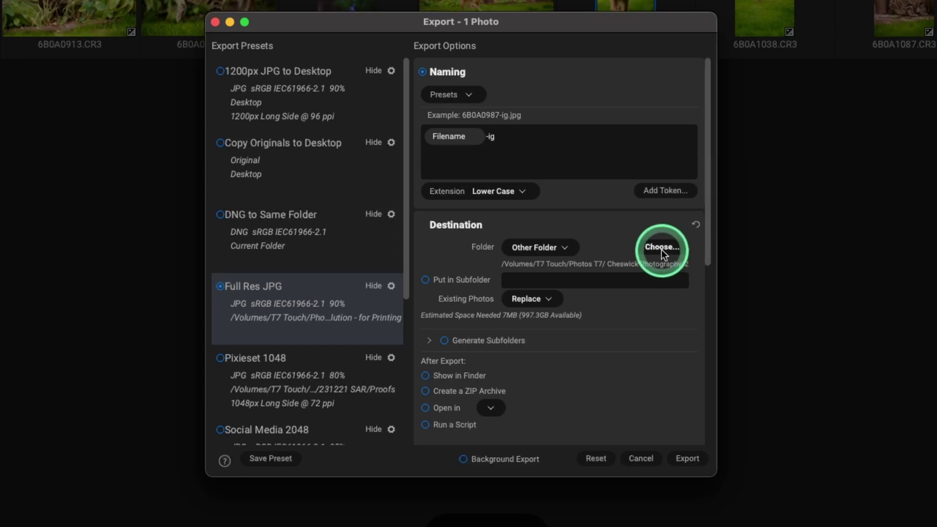
# Step: Set the Exports folder inside Toms Programs and Projects > 231112 Abby as destination
pyautogui.click(661, 249)
pyautogui.click(479, 315)
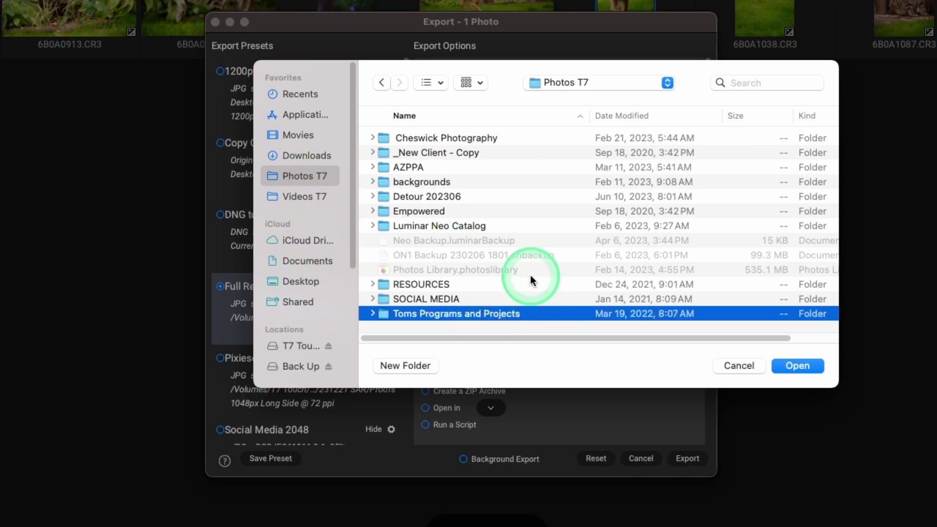
pyautogui.click(372, 314)
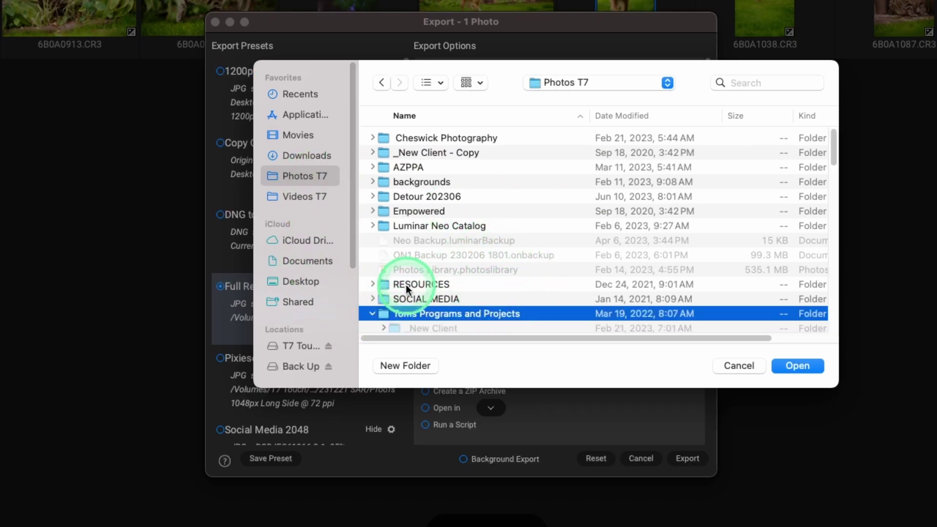
pyautogui.scroll(-3, 406, 285)
pyautogui.scroll(-3, 430, 245)
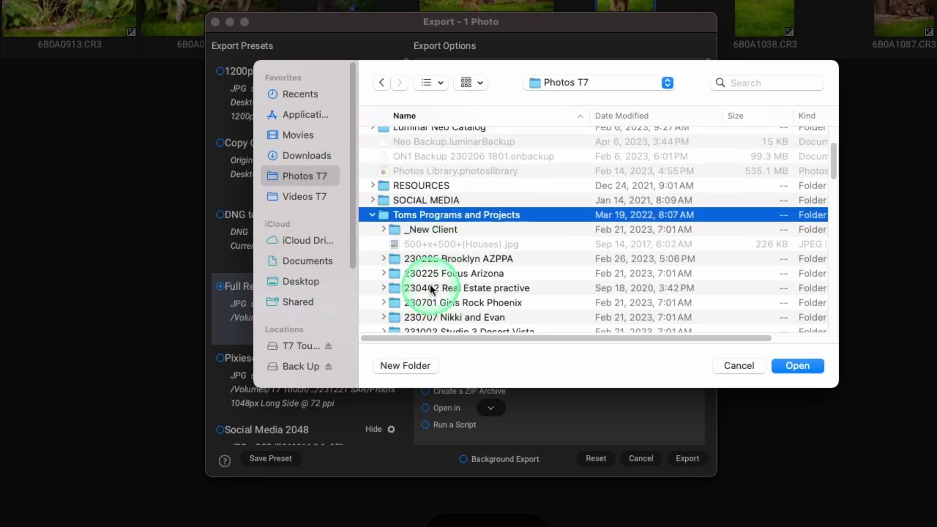
pyautogui.scroll(-2, 430, 285)
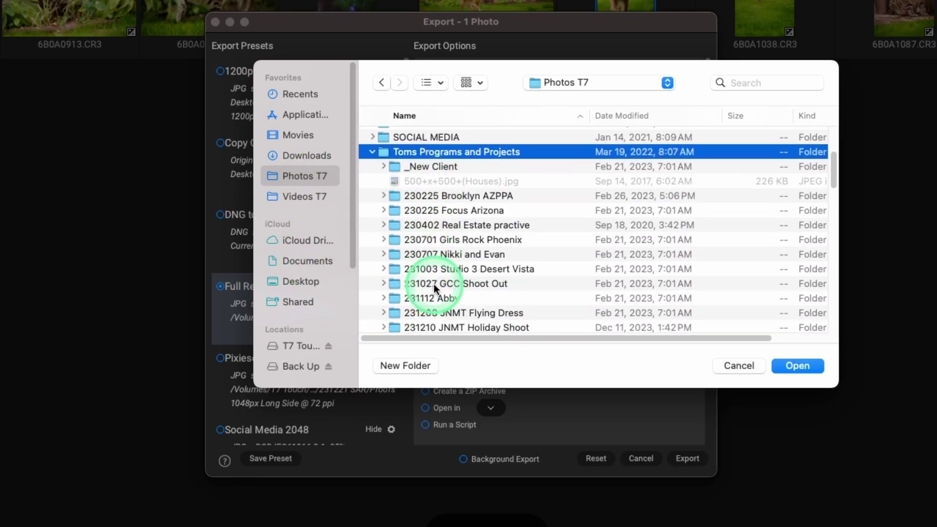
pyautogui.click(382, 299)
pyautogui.scroll(-2, 483, 262)
pyautogui.scroll(-2, 483, 260)
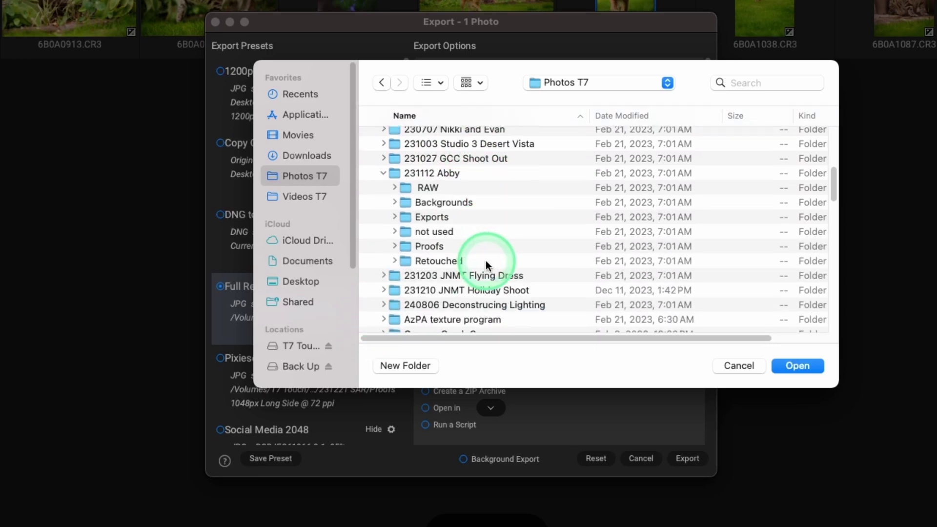
pyautogui.click(650, 221)
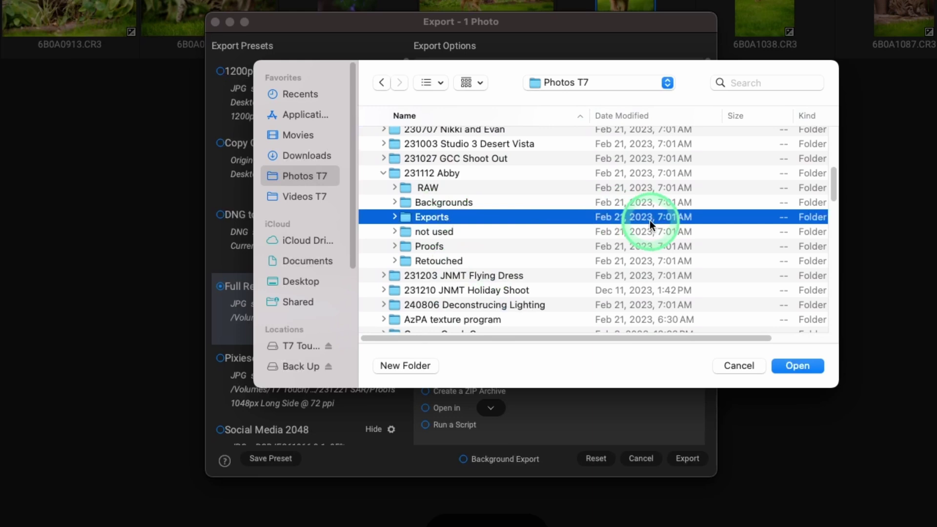
pyautogui.click(790, 368)
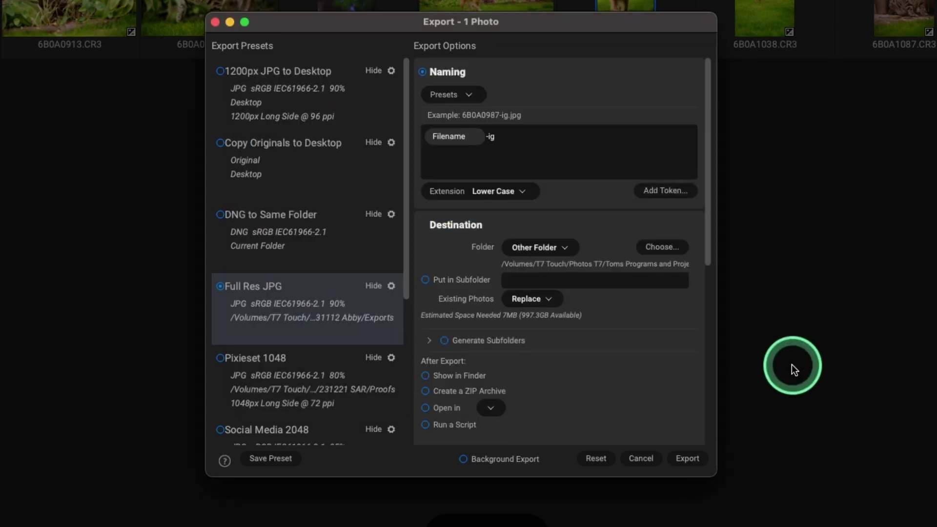
pyautogui.scroll(-2, 542, 286)
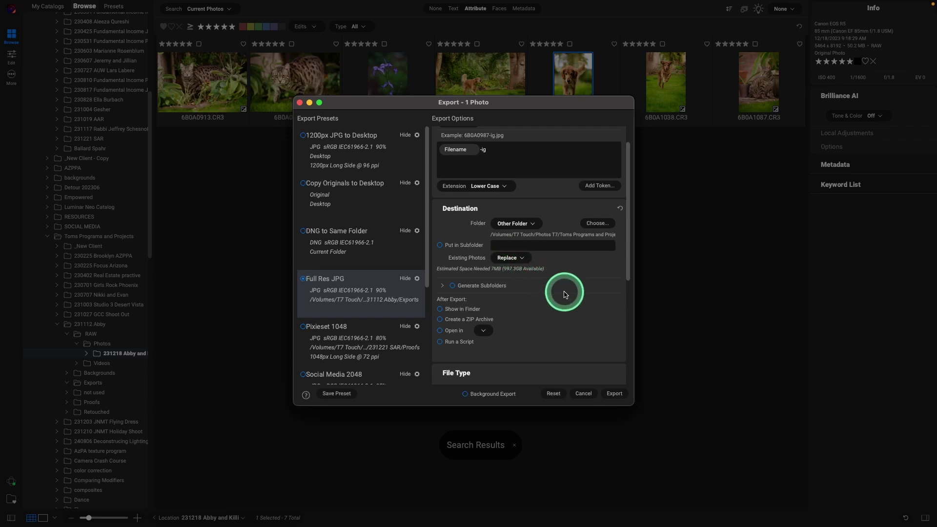
pyautogui.scroll(-1, 564, 294)
pyautogui.scroll(-1, 563, 294)
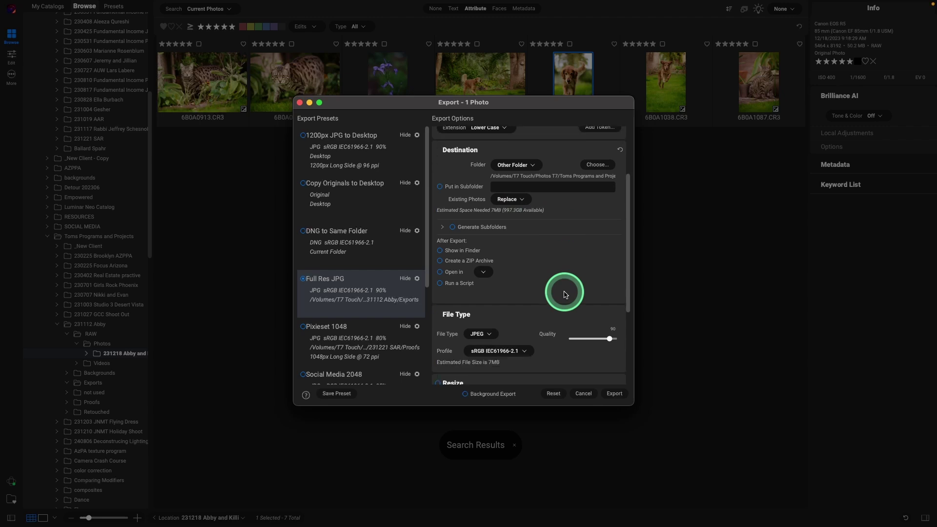
pyautogui.scroll(-1, 564, 295)
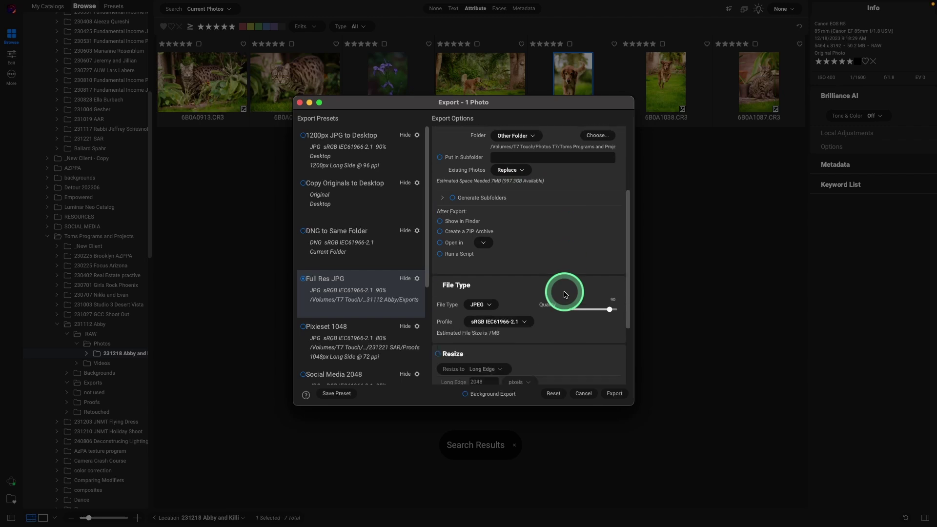
# Step: Keep JPEG as the file type and lower its quality slider to 85
pyautogui.click(489, 307)
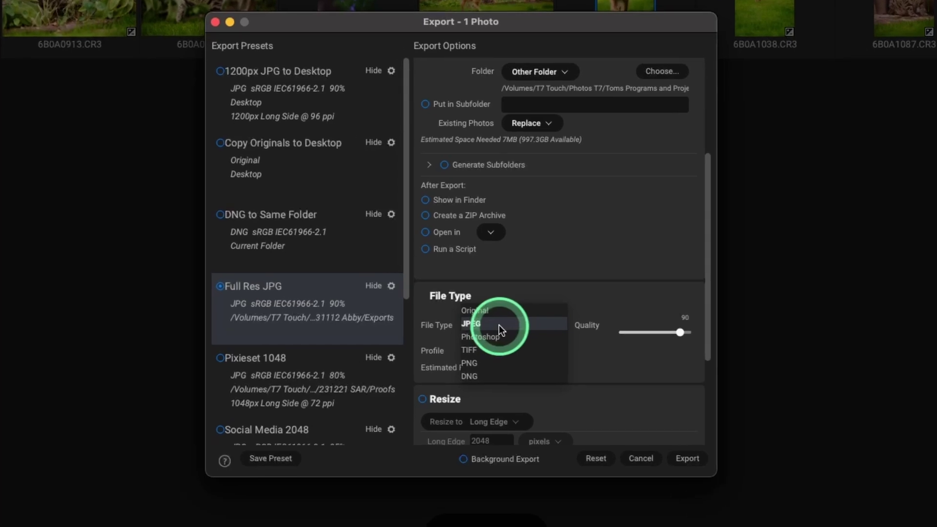
pyautogui.click(499, 324)
pyautogui.moveTo(680, 332); pyautogui.dragTo(673, 333)
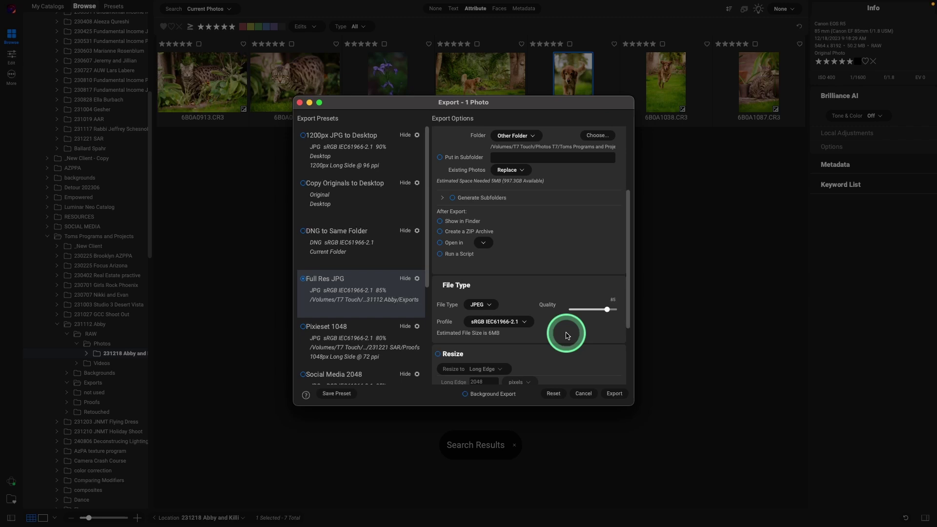
pyautogui.click(526, 325)
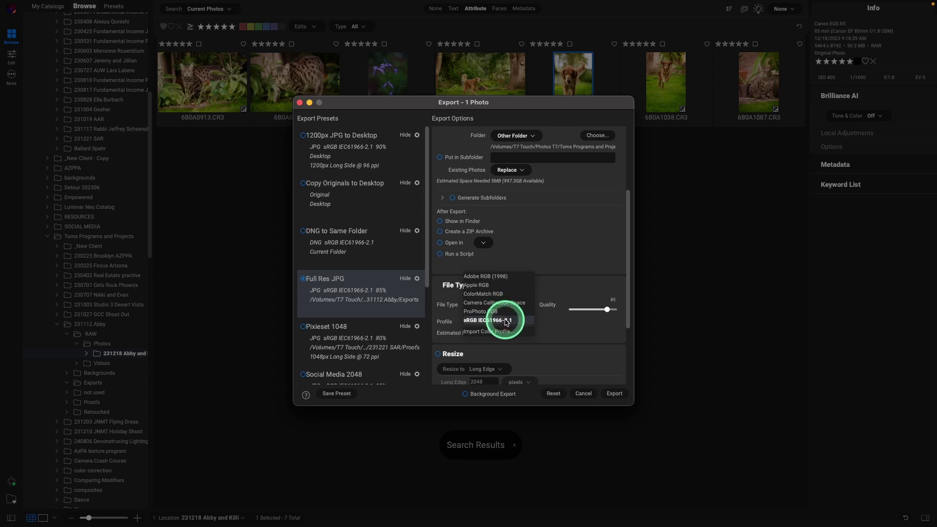
pyautogui.click(506, 320)
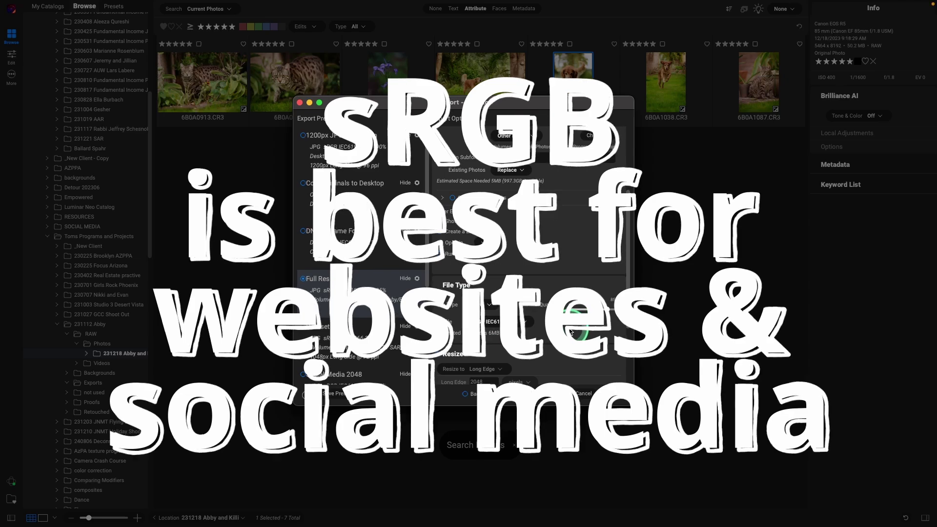
pyautogui.scroll(-3, 571, 331)
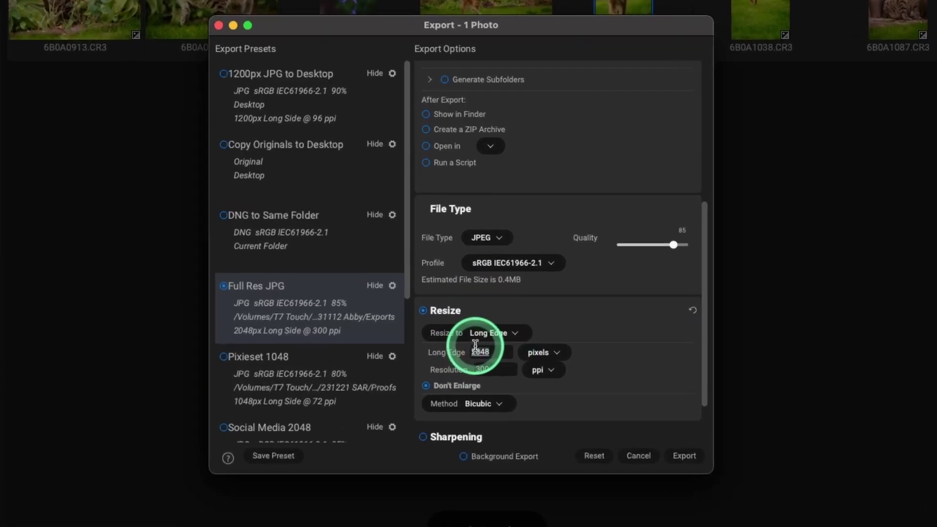
# Step: Change the Resize long edge from 2048 to 1350 pixels
pyautogui.click(473, 323)
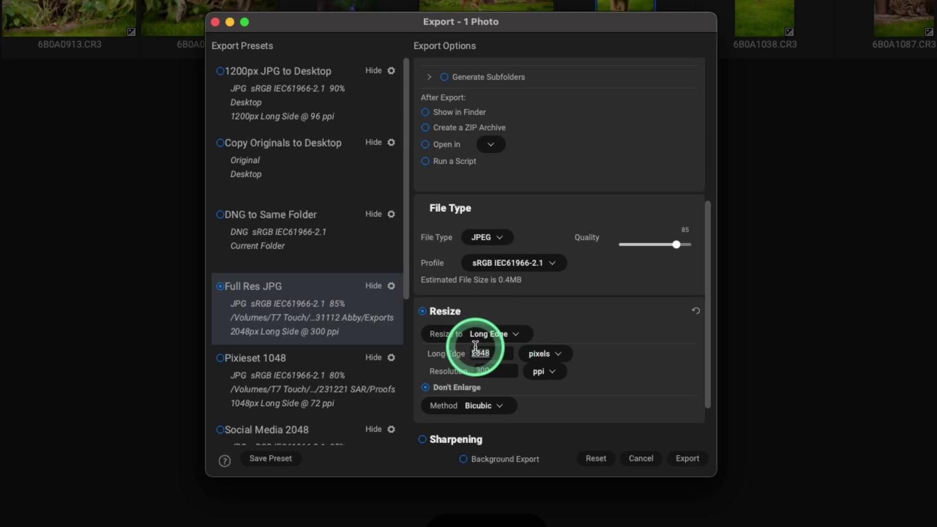
pyautogui.write('1350')
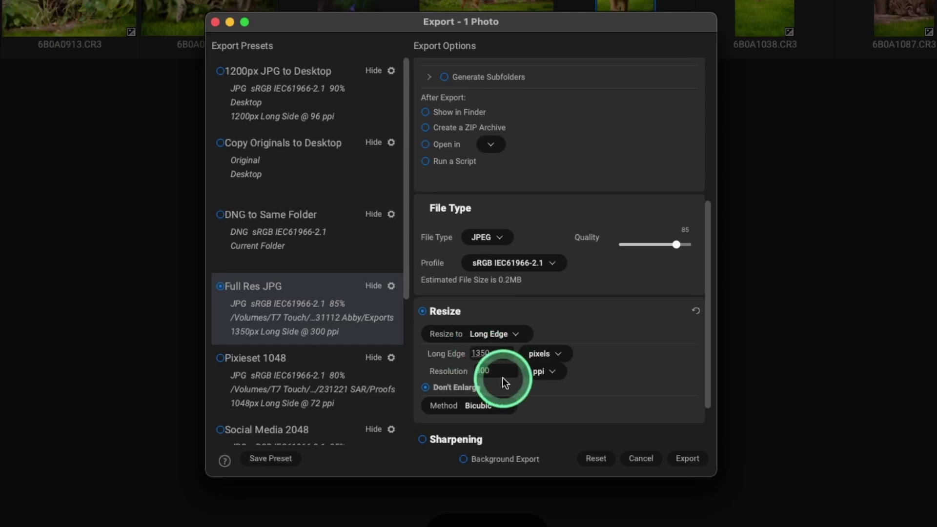
pyautogui.scroll(-2, 598, 377)
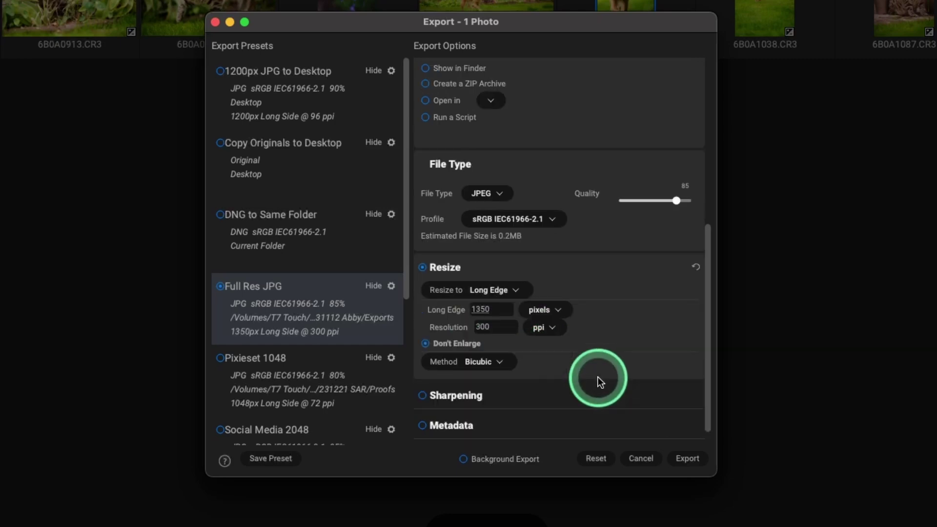
pyautogui.scroll(-1, 610, 343)
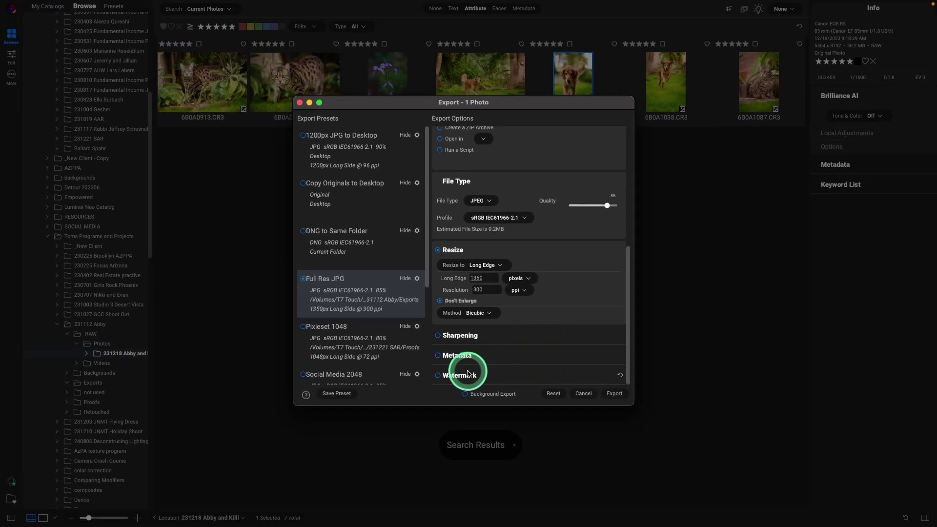
pyautogui.moveTo(459, 375)
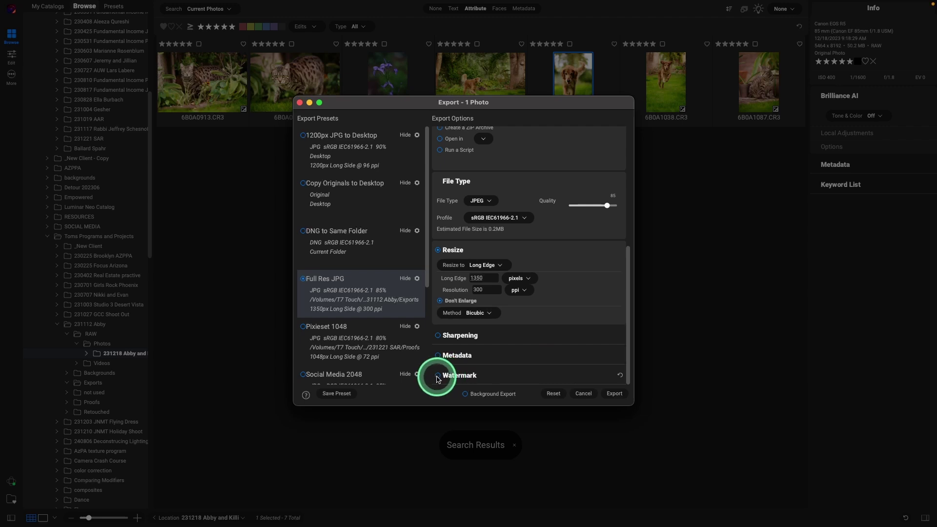
# Step: Enable watermarking and add a logo watermark using the Cheswick black logo file
pyautogui.click(445, 378)
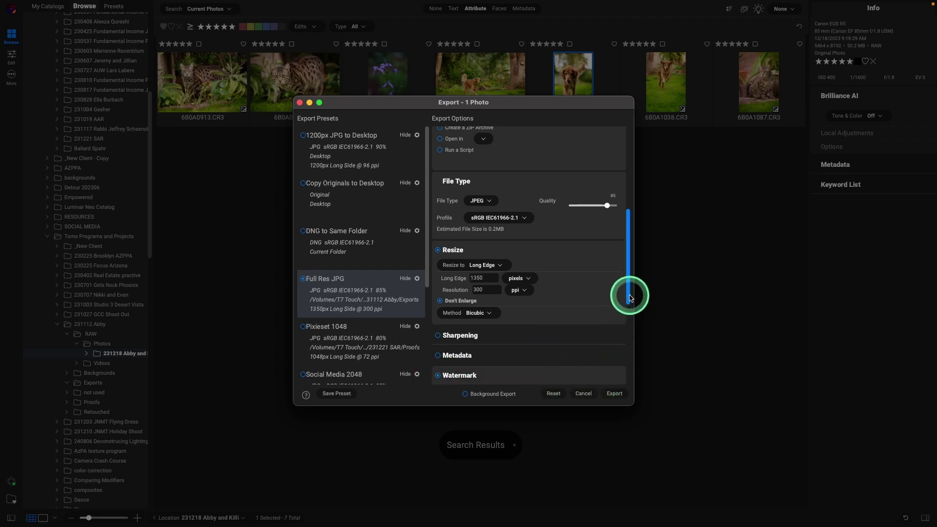
pyautogui.moveTo(627, 293); pyautogui.dragTo(603, 371)
pyautogui.click(603, 370)
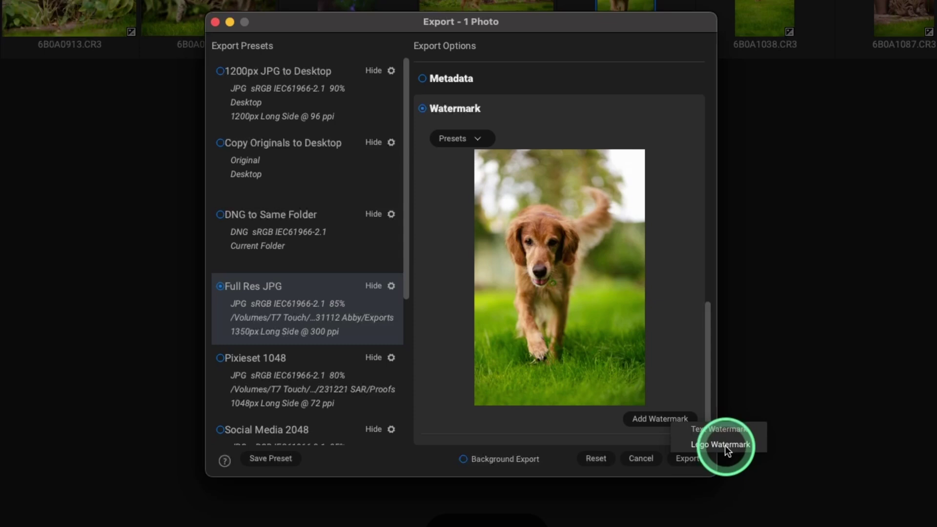
pyautogui.click(725, 446)
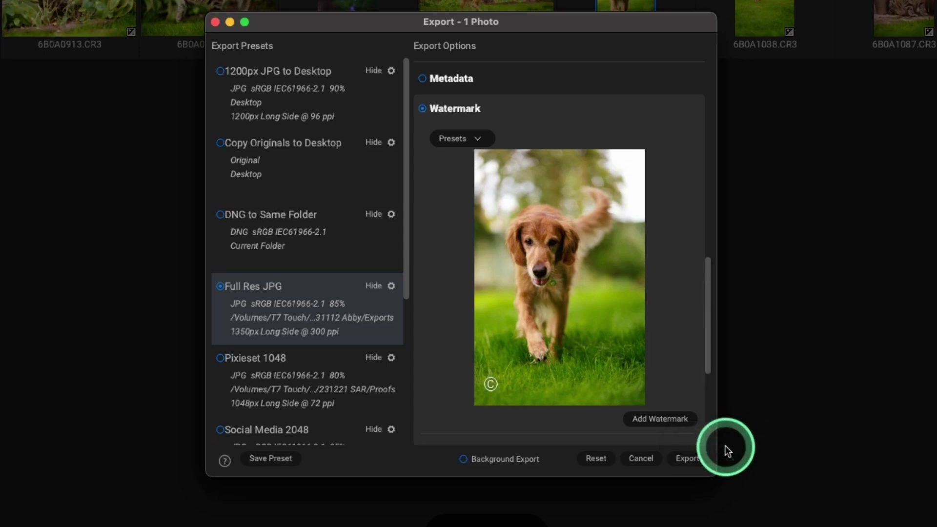
pyautogui.scroll(-5, 556, 280)
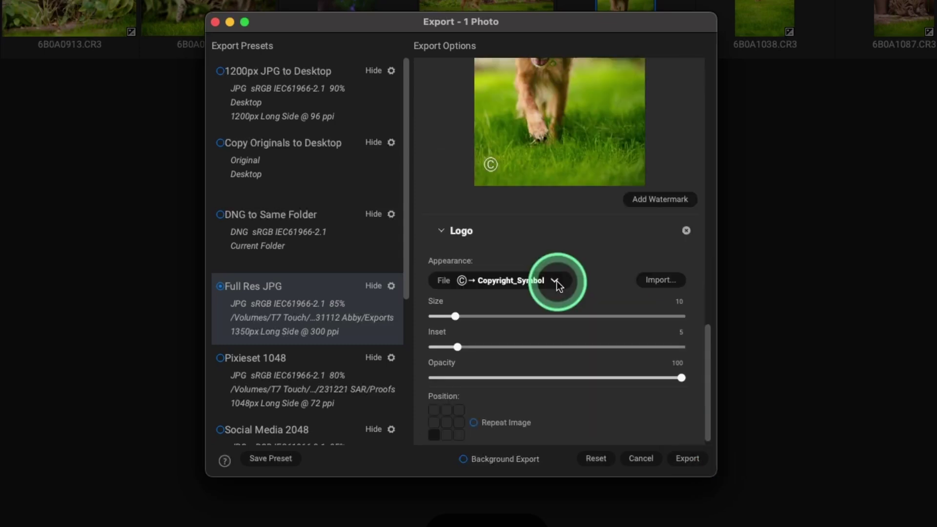
pyautogui.click(557, 281)
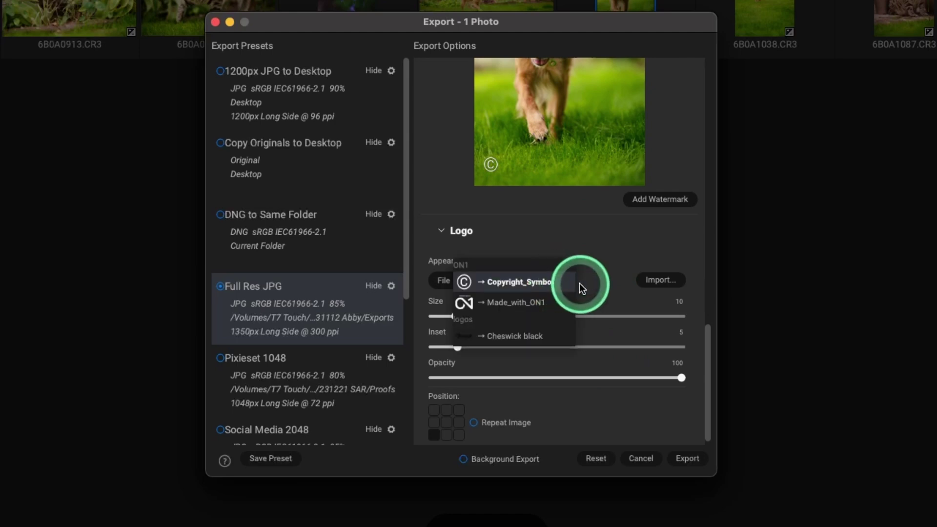
pyautogui.click(606, 303)
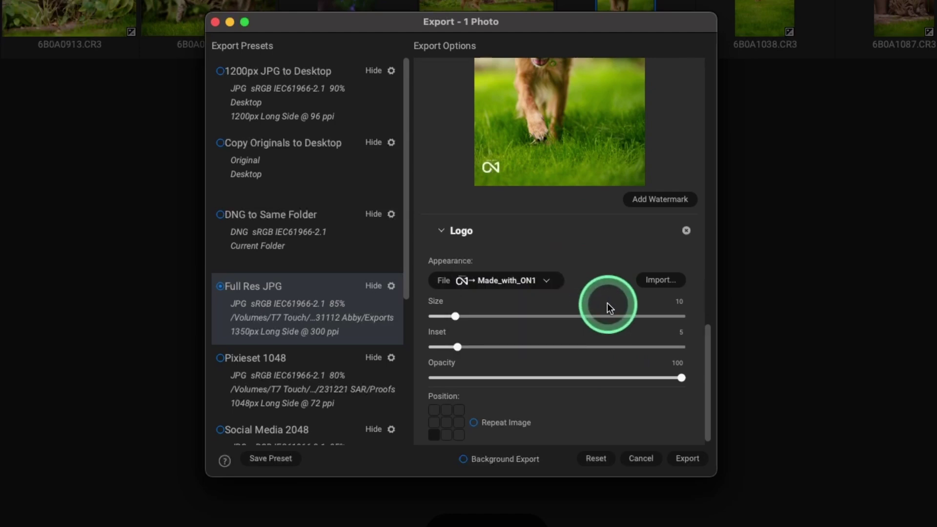
pyautogui.click(546, 280)
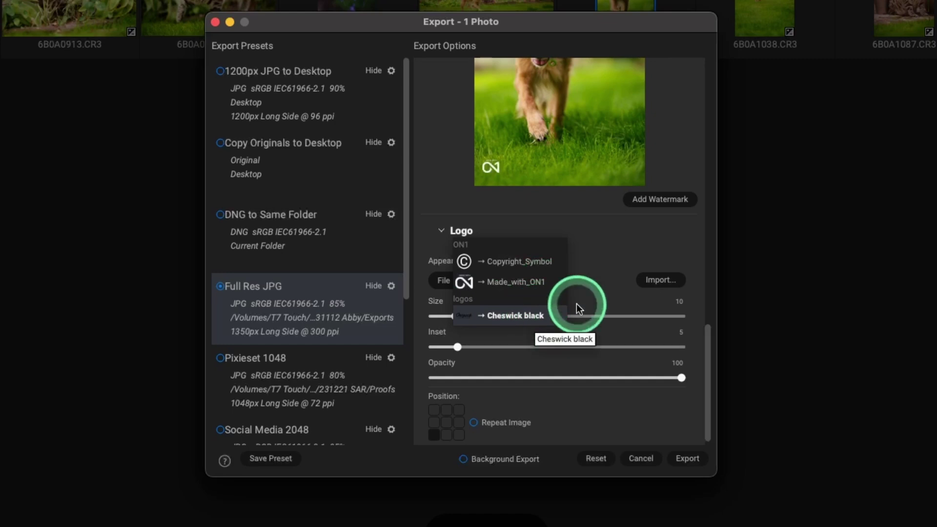
pyautogui.click(535, 313)
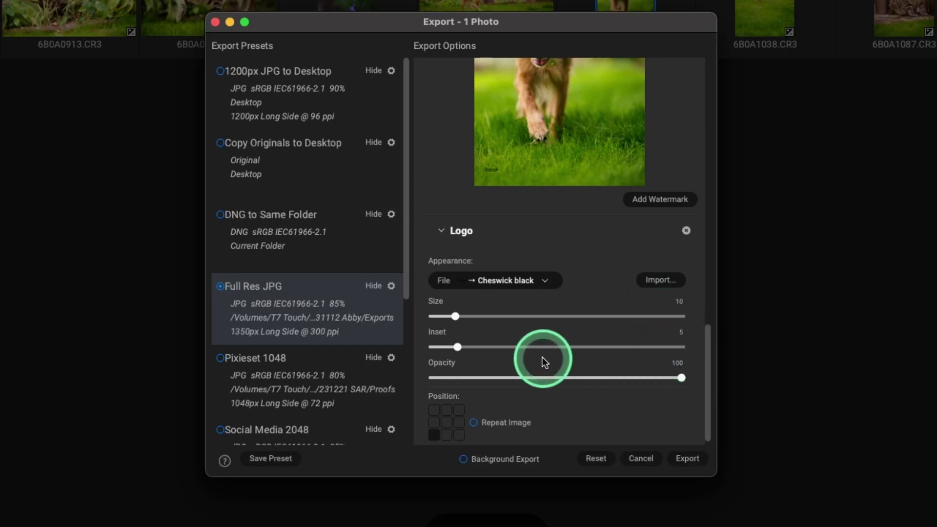
# Step: Enlarge the logo from 10 to 23, place it bottom-right and adjust its inset
pyautogui.moveTo(455, 317); pyautogui.dragTo(489, 316)
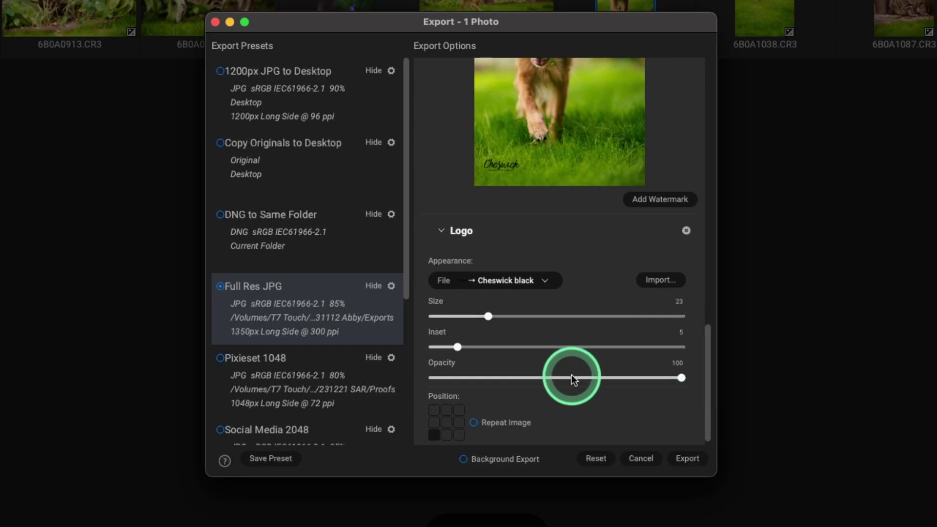
pyautogui.scroll(-1, 572, 385)
pyautogui.click(458, 422)
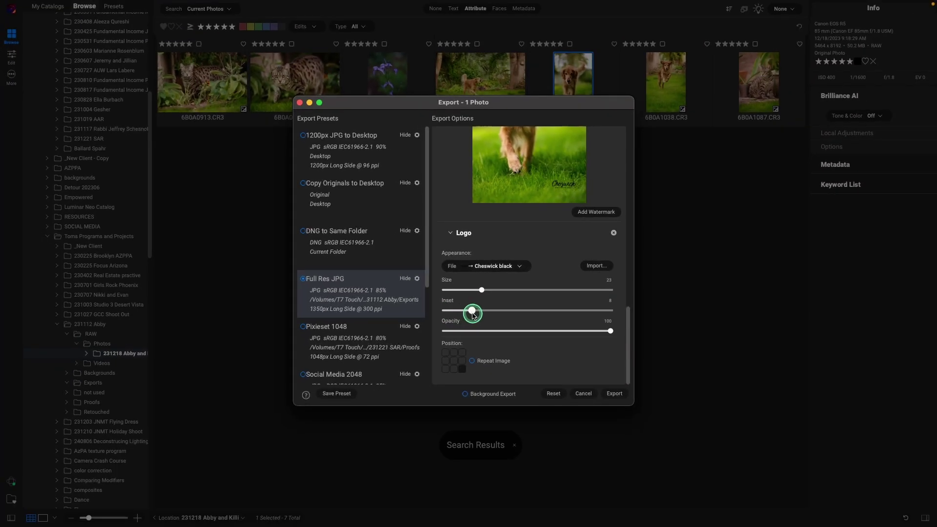
pyautogui.moveTo(461, 317); pyautogui.dragTo(457, 311)
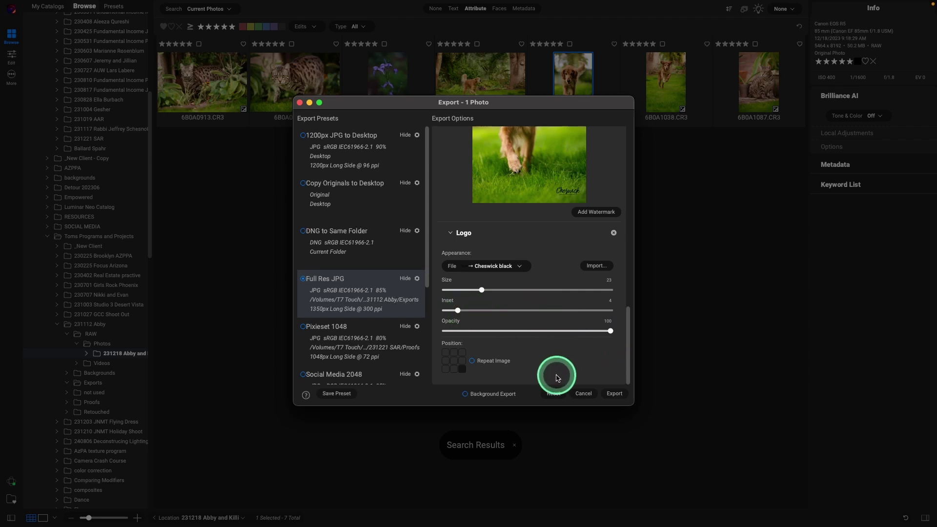
pyautogui.scroll(5, 567, 357)
pyautogui.scroll(1, 587, 312)
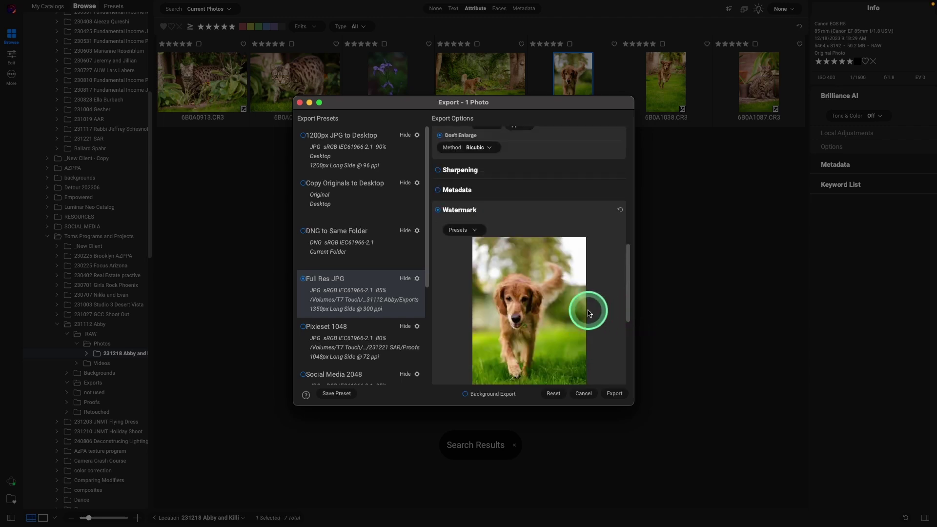
pyautogui.scroll(1, 588, 311)
pyautogui.scroll(2, 587, 312)
pyautogui.scroll(3, 588, 311)
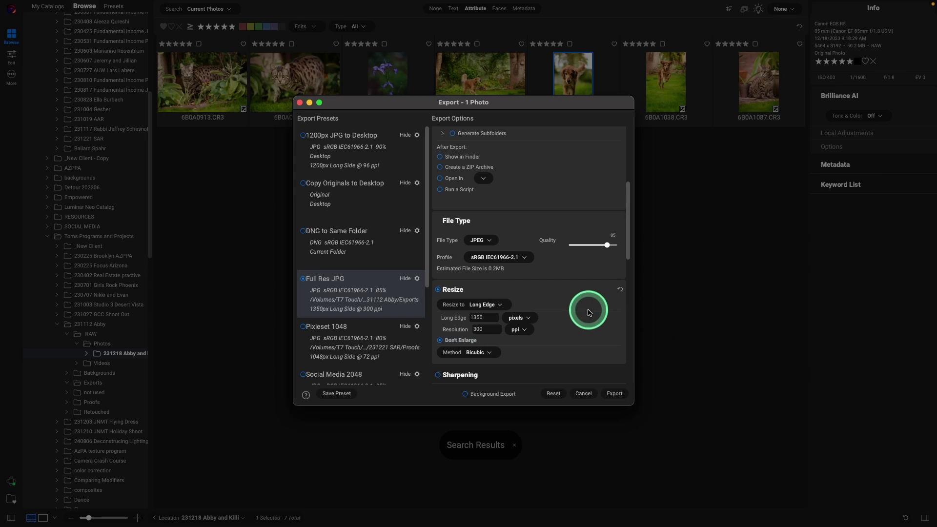
pyautogui.scroll(3, 588, 312)
pyautogui.scroll(2, 587, 310)
pyautogui.scroll(1, 588, 312)
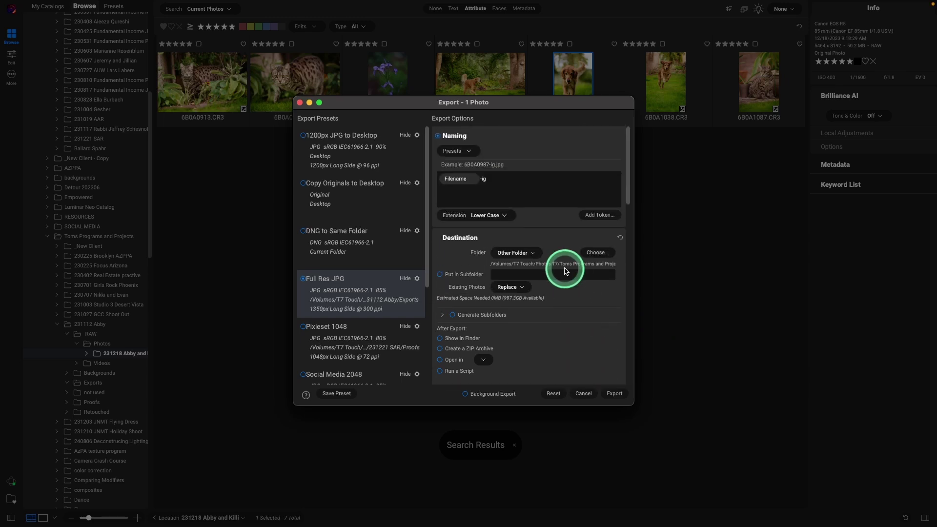
pyautogui.scroll(-2, 568, 278)
pyautogui.scroll(-2, 576, 309)
pyautogui.scroll(-2, 571, 314)
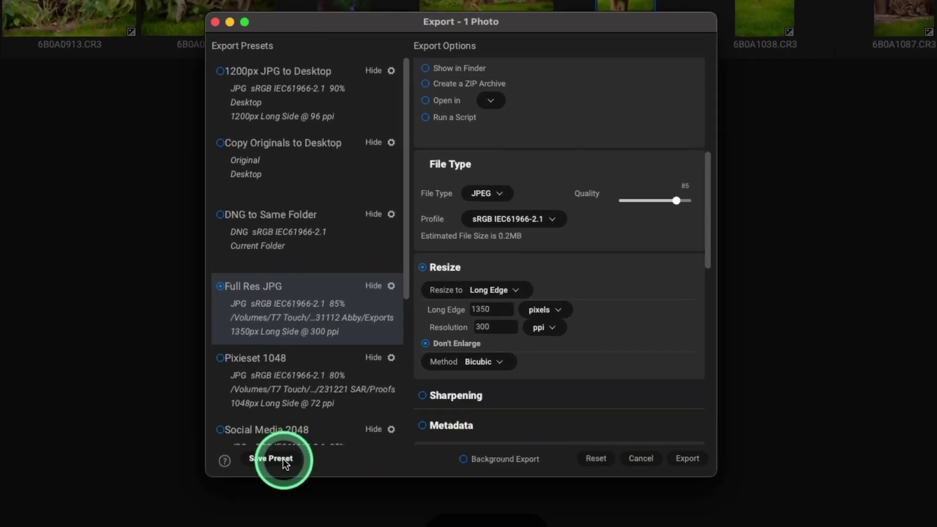
# Step: Save the settings as a new preset named IG, answering No to changing Full Res JPG
pyautogui.click(283, 459)
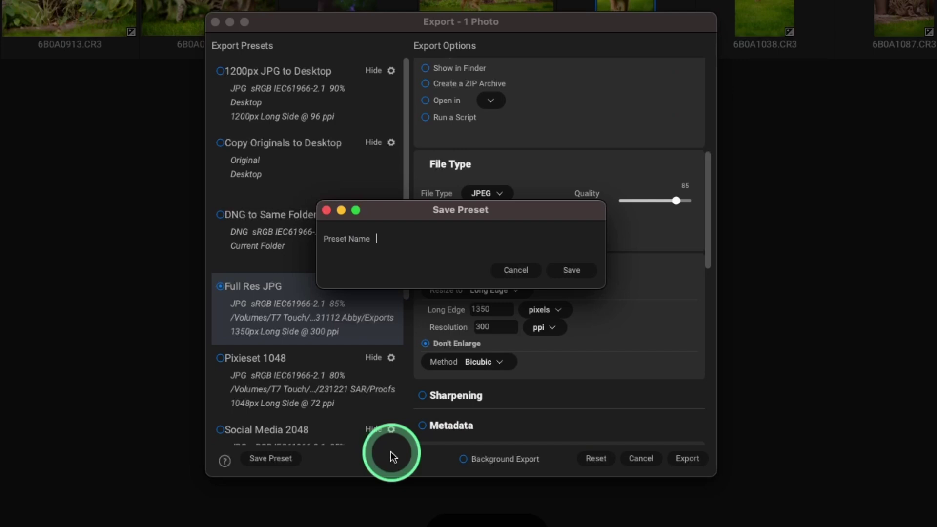
pyautogui.write('IG')
pyautogui.click(572, 271)
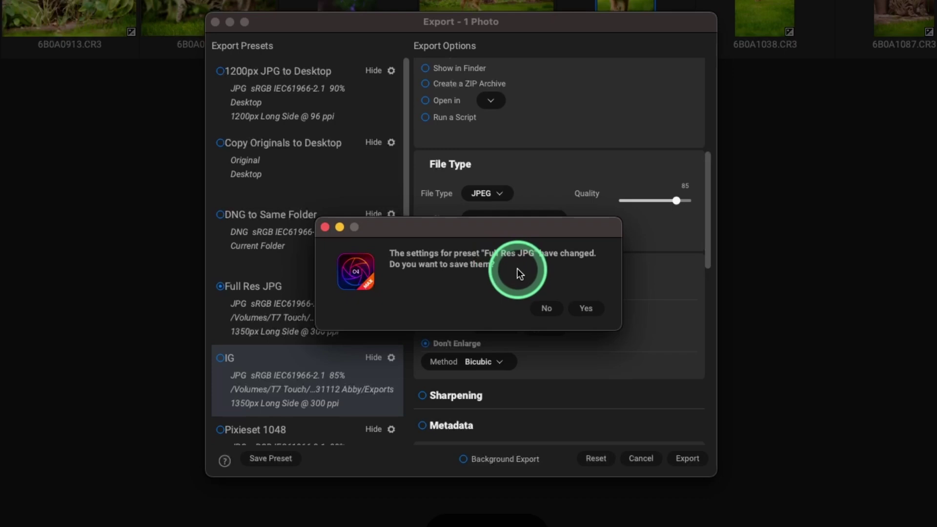
pyautogui.click(546, 310)
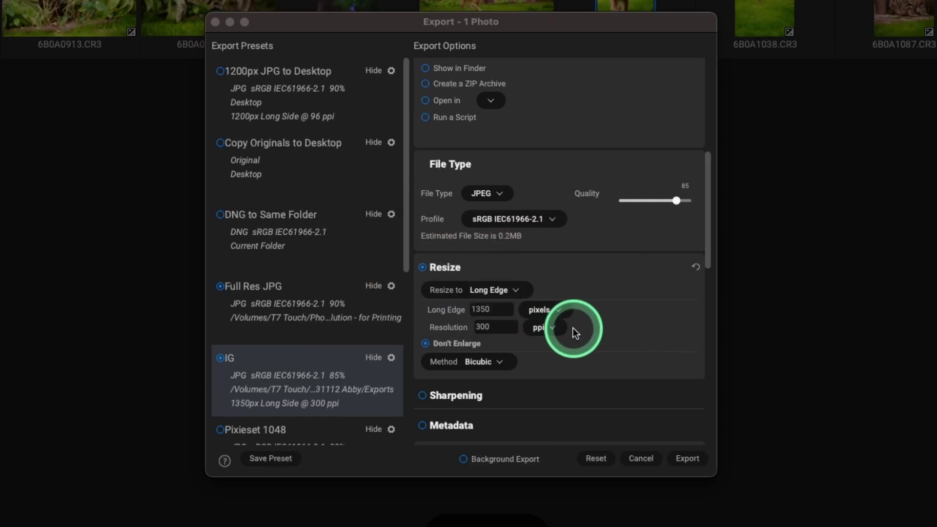
pyautogui.click(221, 293)
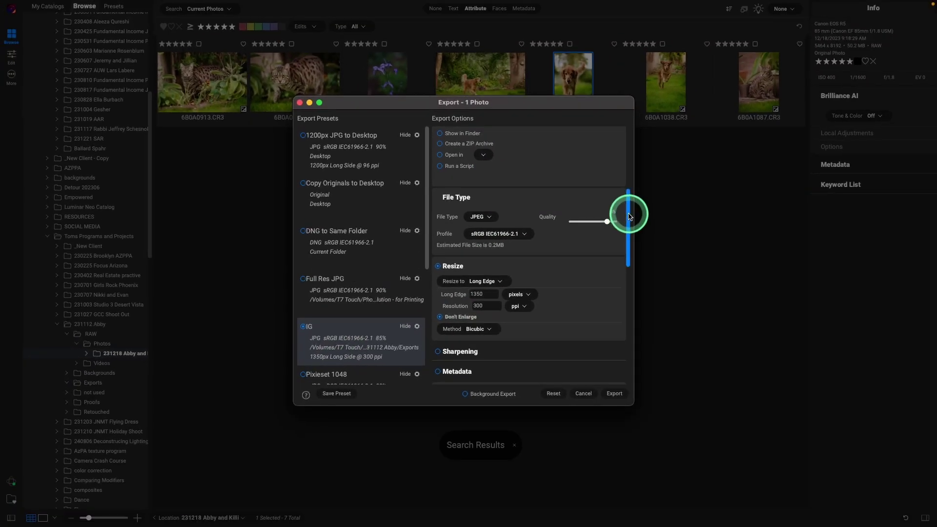
pyautogui.moveTo(626, 212); pyautogui.dragTo(632, 150)
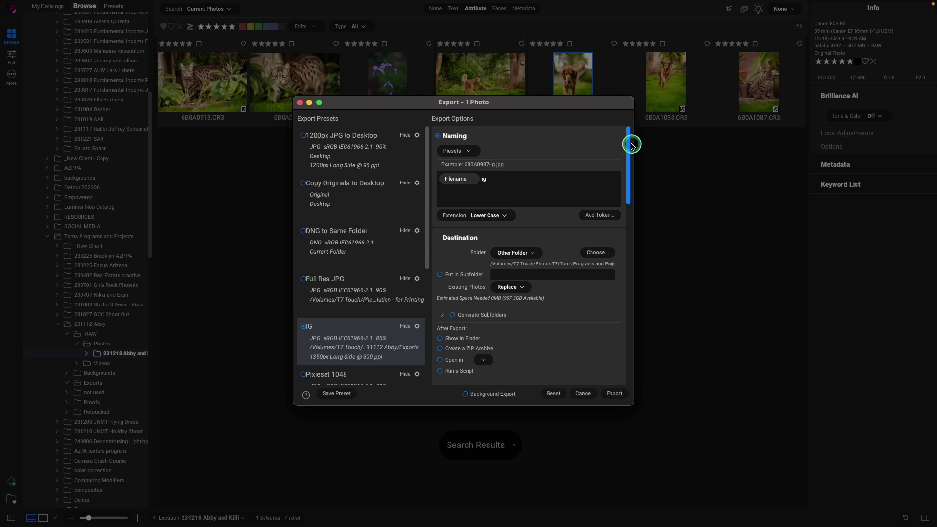
pyautogui.moveTo(631, 149); pyautogui.dragTo(626, 290)
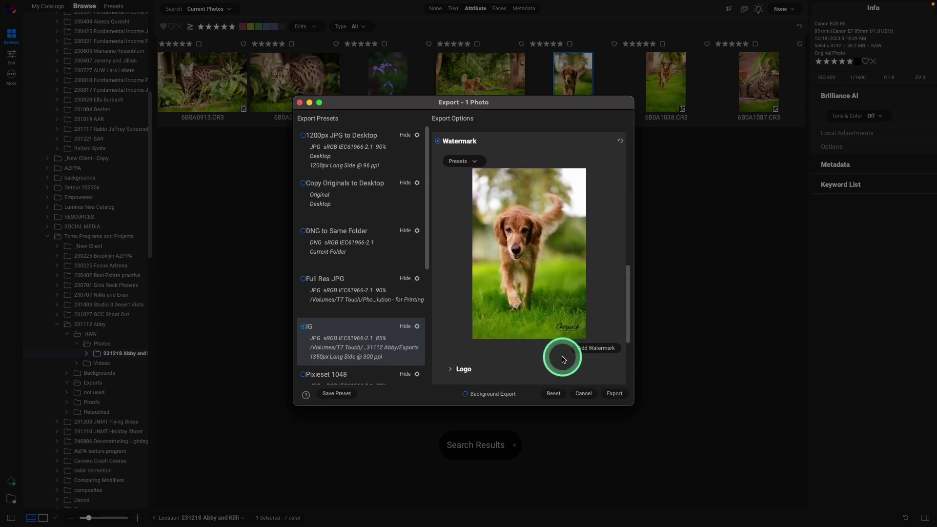
# Step: Run the export of the dog photo with the IG preset
pyautogui.click(614, 395)
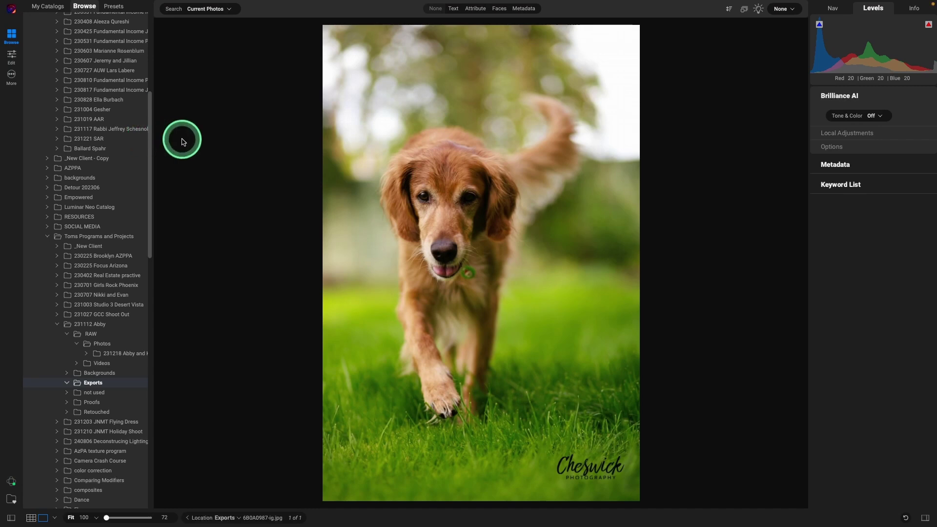
# Step: Show the Info panel for the exported -ig.jpg file
pyautogui.click(913, 8)
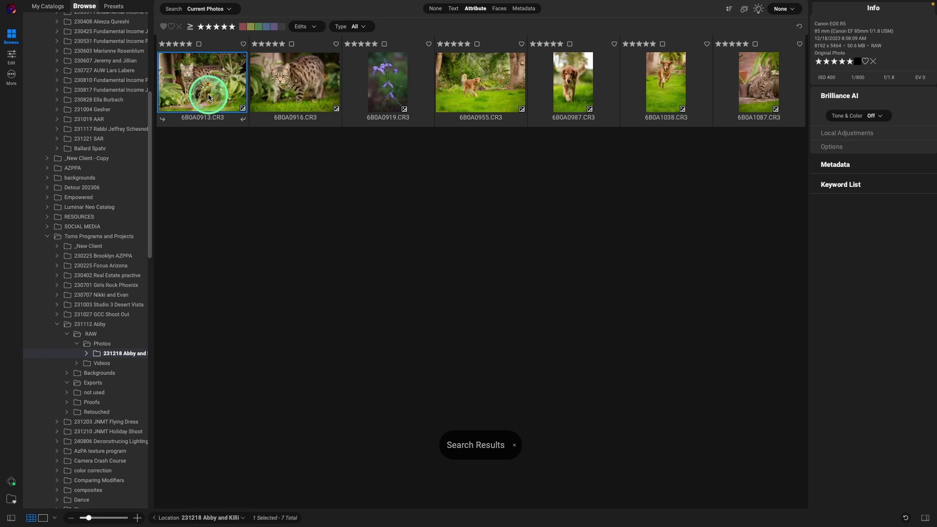
# Step: Add four more thumbnails to the selection and bring up the Export dialog for the five photos
pyautogui.keyDown('ctrl'); pyautogui.click(295, 88); pyautogui.keyUp('ctrl')
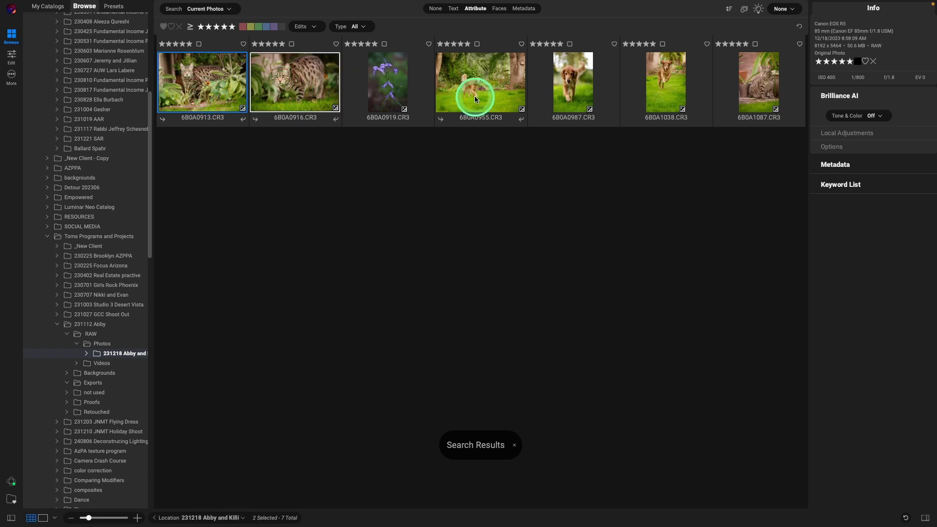
pyautogui.keyDown('ctrl'); pyautogui.click(587, 83); pyautogui.keyUp('ctrl')
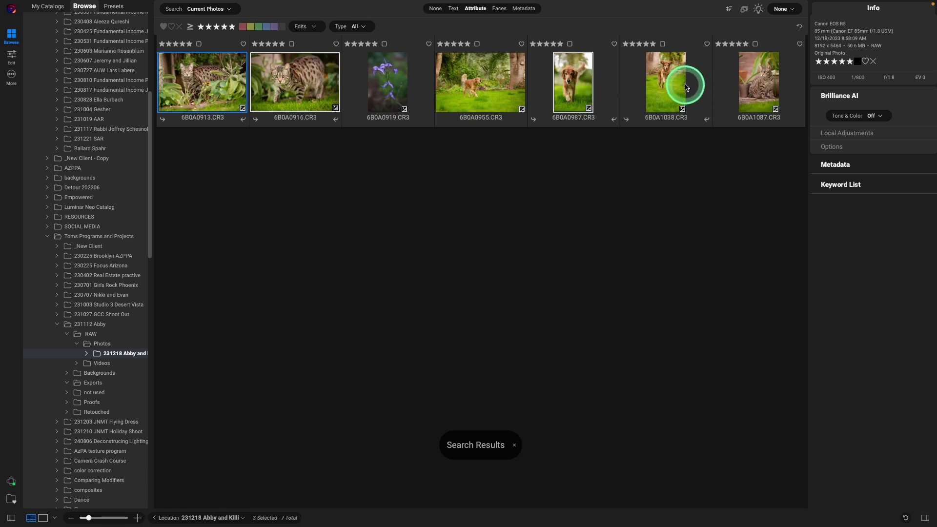
pyautogui.keyDown('ctrl'); pyautogui.click(665, 83); pyautogui.keyUp('ctrl')
pyautogui.keyDown('ctrl'); pyautogui.click(757, 84); pyautogui.keyUp('ctrl')
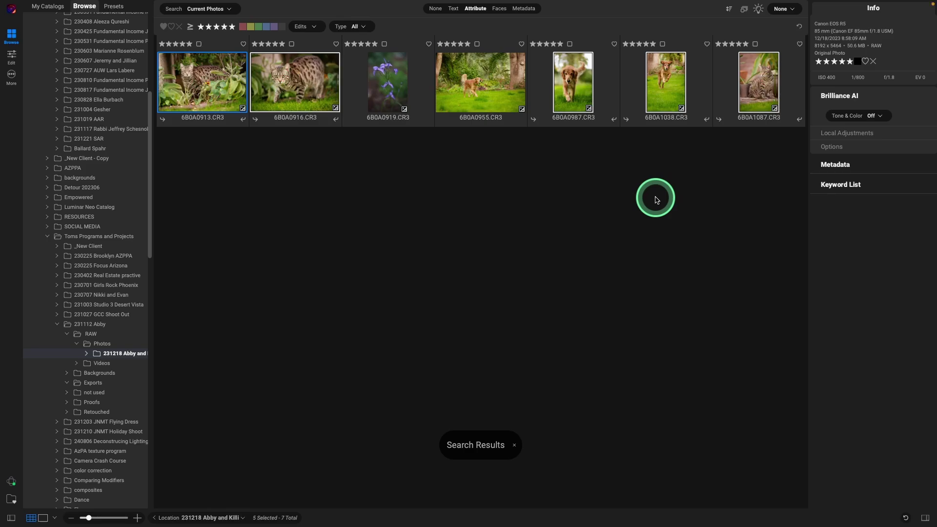
pyautogui.press('super+shift+e')
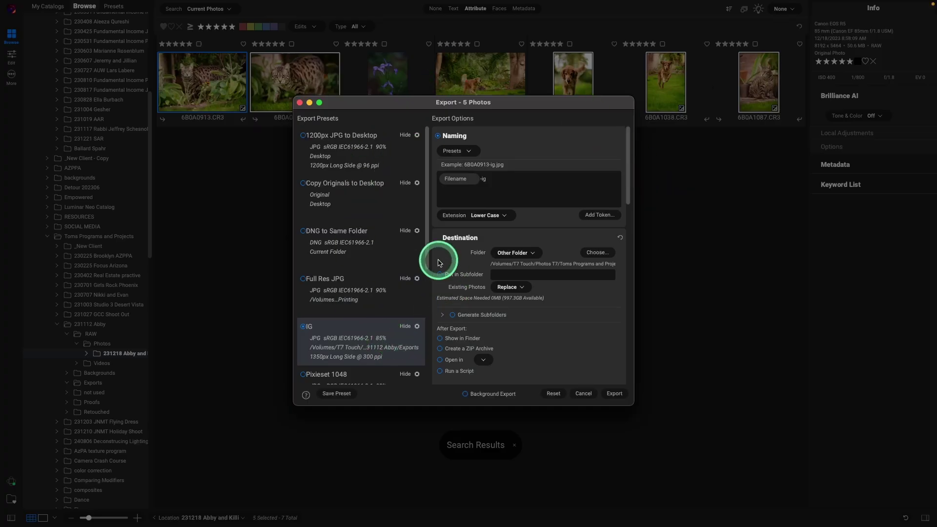
pyautogui.moveTo(619, 238)
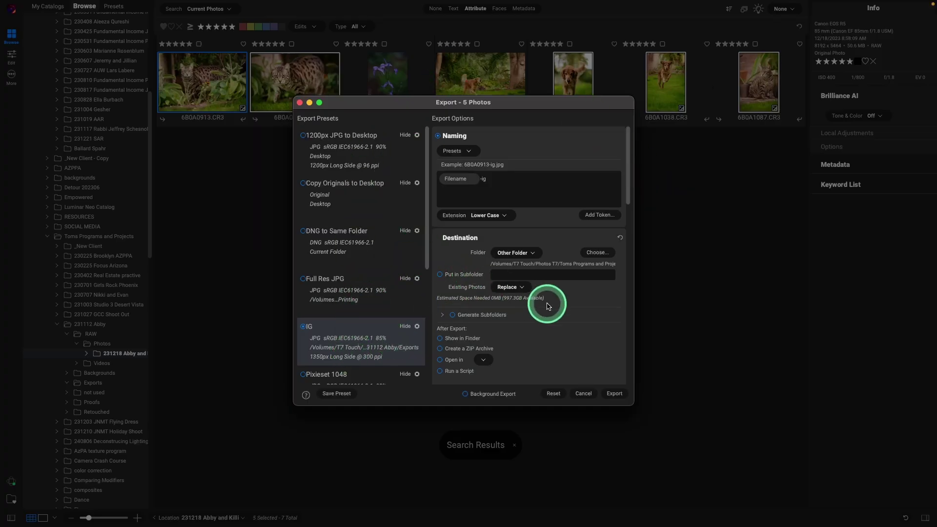
pyautogui.scroll(-5, 548, 297)
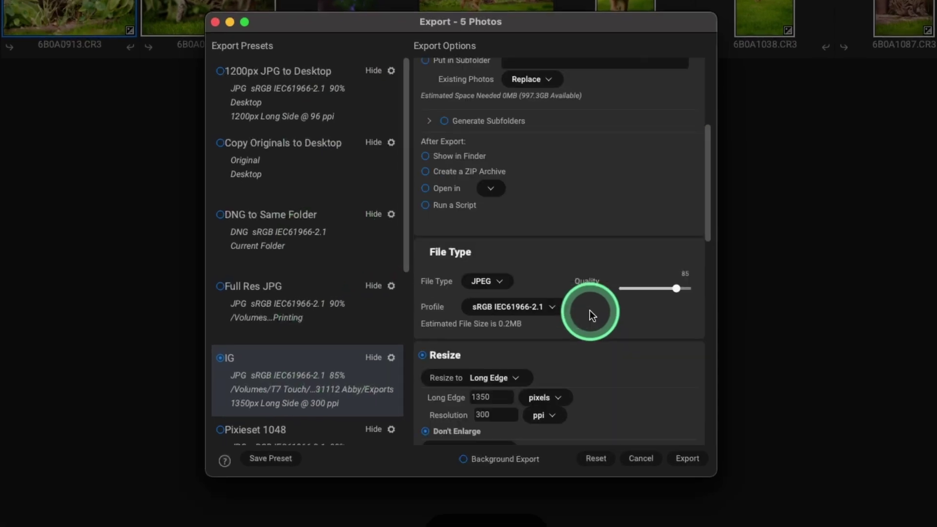
pyautogui.scroll(-5, 589, 310)
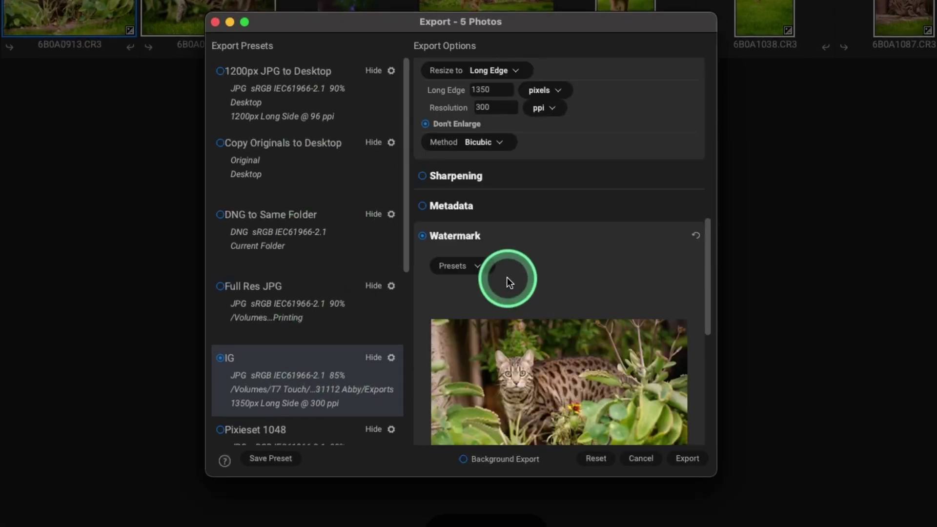
# Step: Turn off the watermark and export the five photos with IG, dismissing the preset-saving prompt
pyautogui.click(422, 236)
pyautogui.scroll(-2, 616, 277)
pyautogui.scroll(1, 615, 276)
pyautogui.scroll(3, 616, 276)
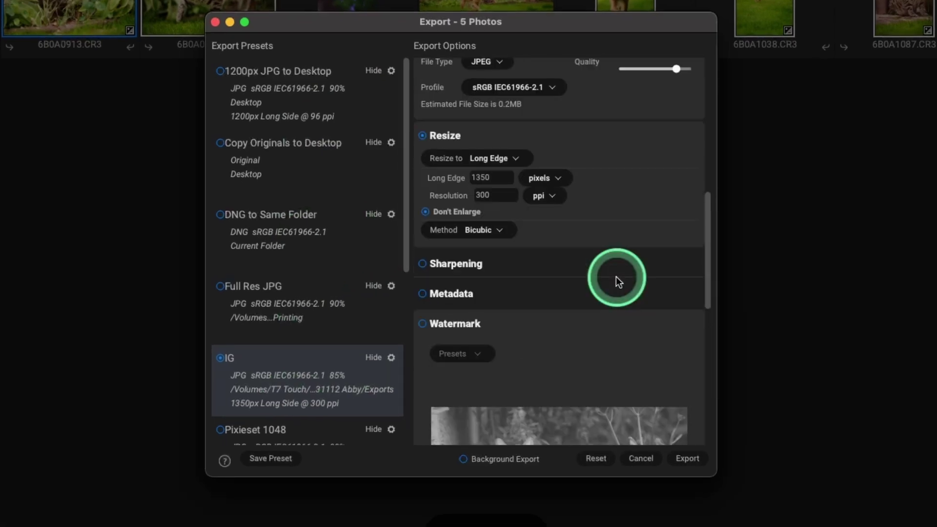
pyautogui.scroll(3, 616, 276)
pyautogui.scroll(3, 616, 277)
pyautogui.scroll(3, 606, 276)
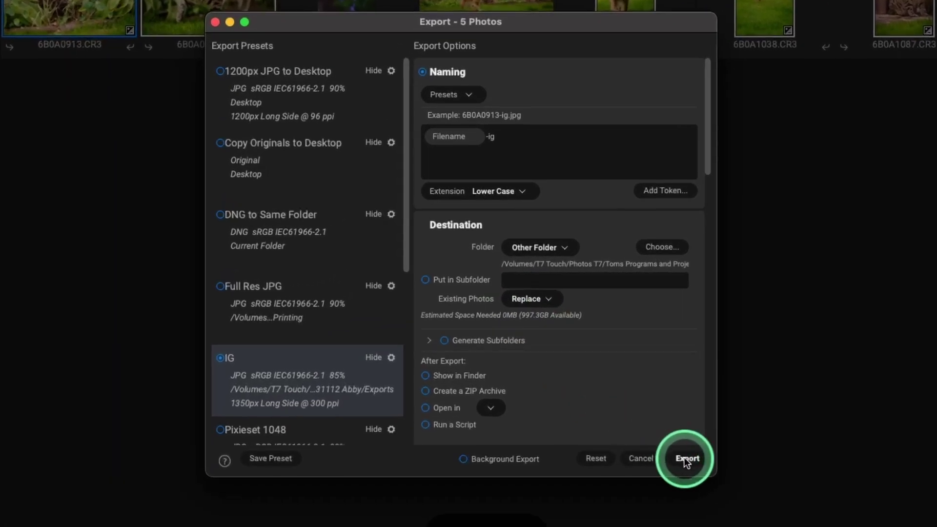
pyautogui.click(684, 457)
pyautogui.click(578, 306)
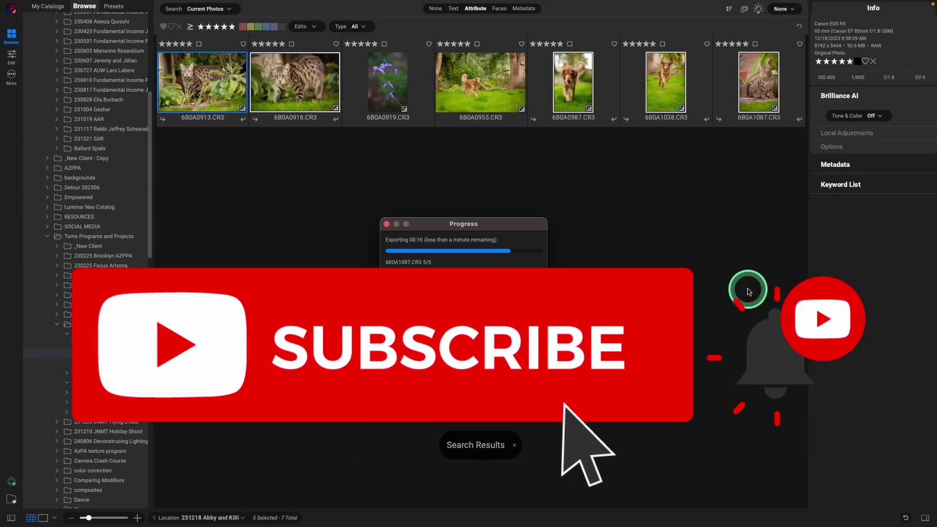
# Step: Browse the Exports folder in single-image view, stepping through the -ig JPEGs
pyautogui.click(99, 382)
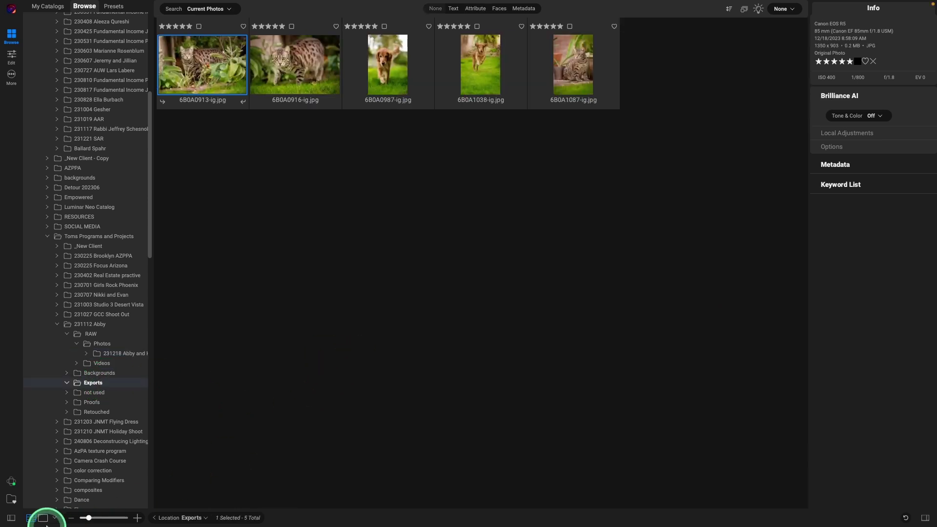
pyautogui.click(42, 518)
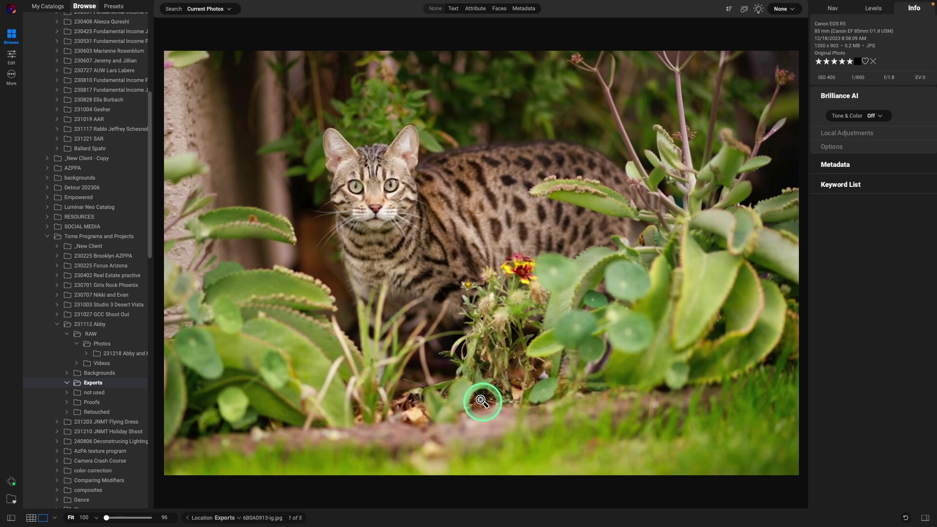
pyautogui.press('Right')
pyautogui.press('Right')
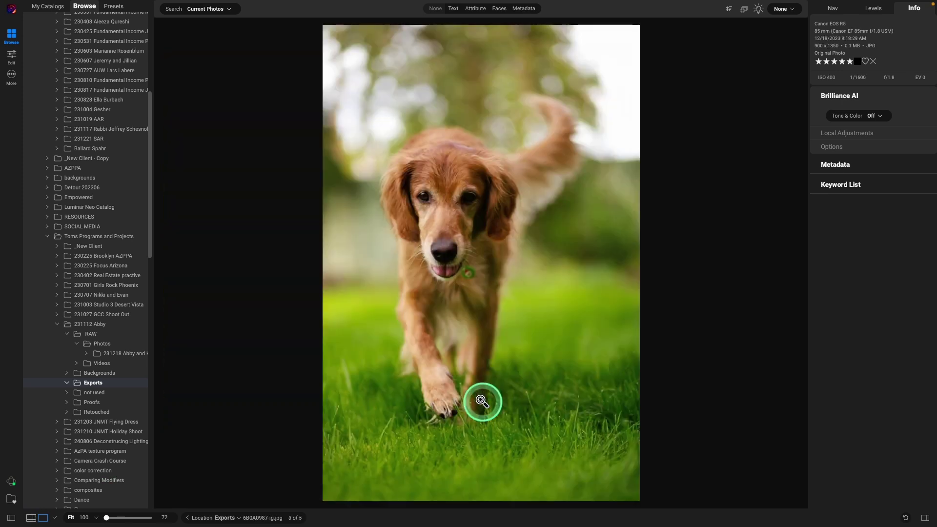
pyautogui.press('Right')
pyautogui.press('Right')
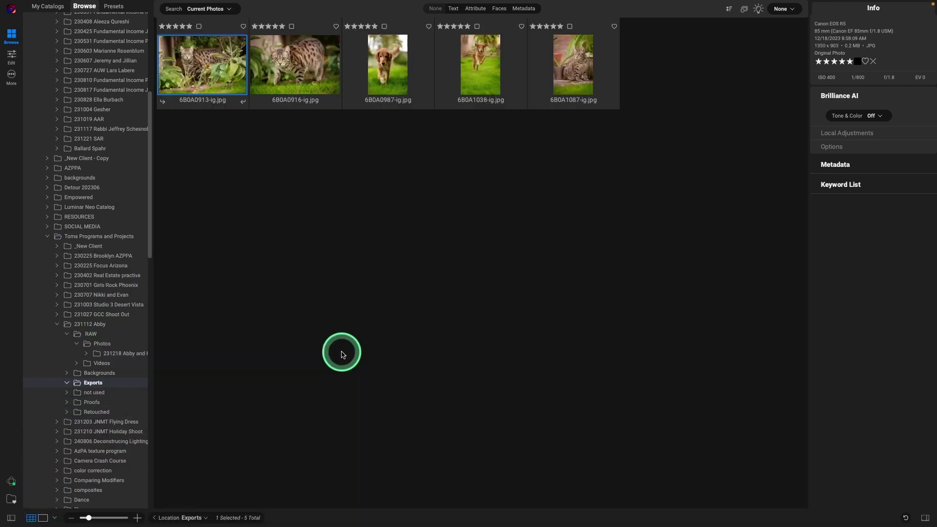
# Step: Filter the 231218 folder to five-star photos, select all seven and bring up the Export dialog
pyautogui.click(110, 353)
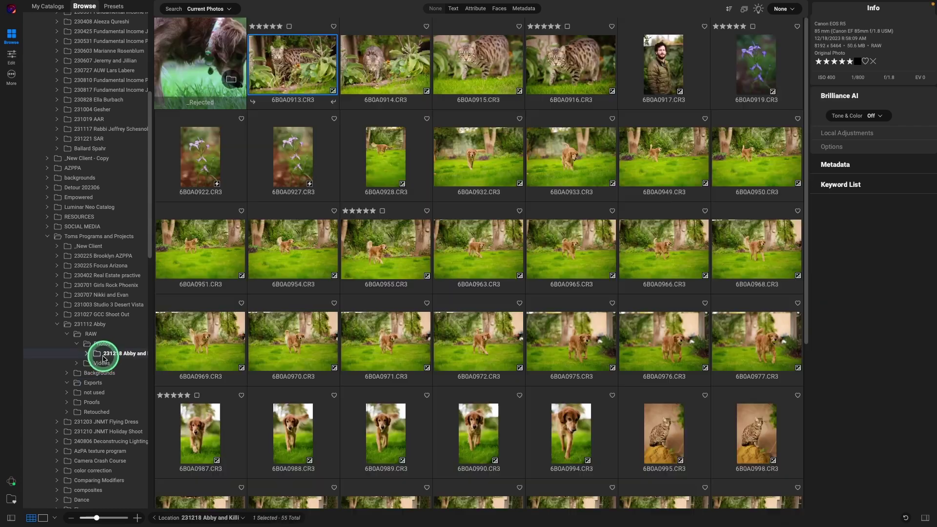
pyautogui.click(475, 8)
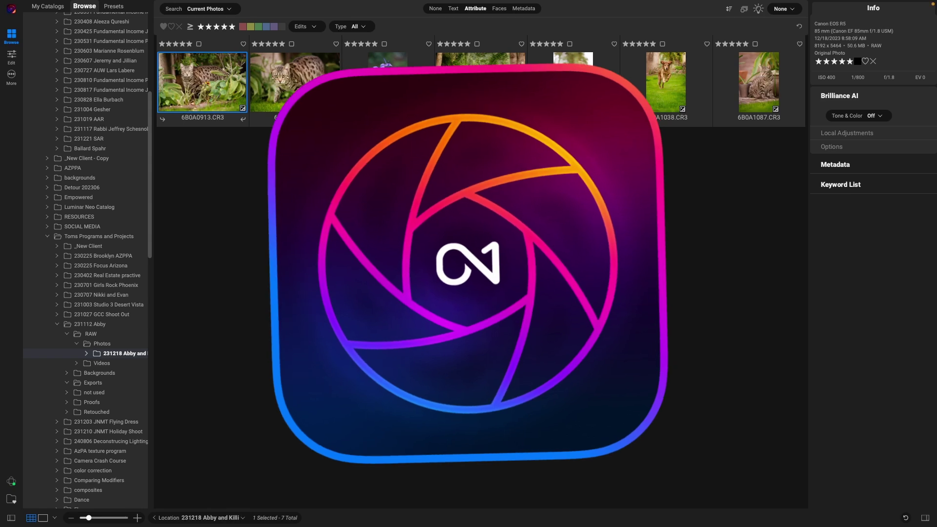
pyautogui.click(442, 288)
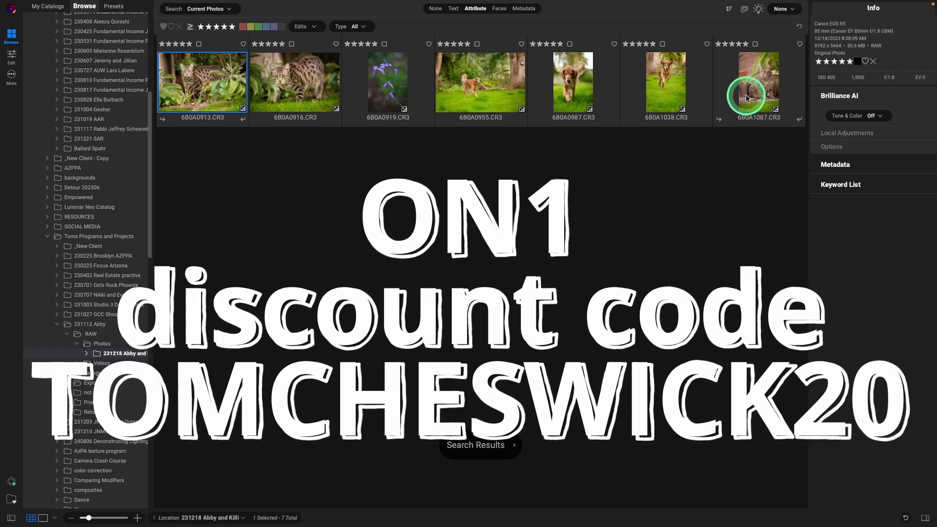
pyautogui.hotkey('ctrl', 'a')
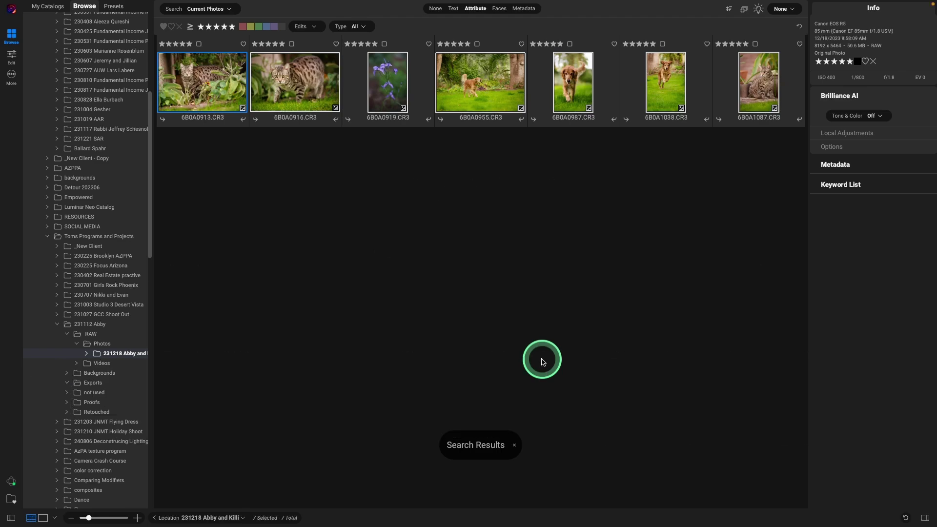
pyautogui.hotkey('ctrl', 'shift', 'e')
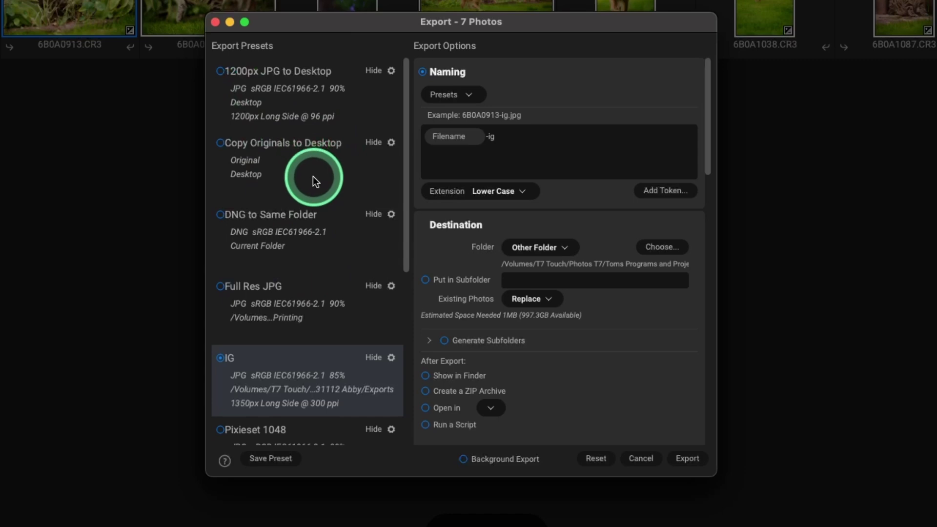
pyautogui.scroll(-3, 316, 191)
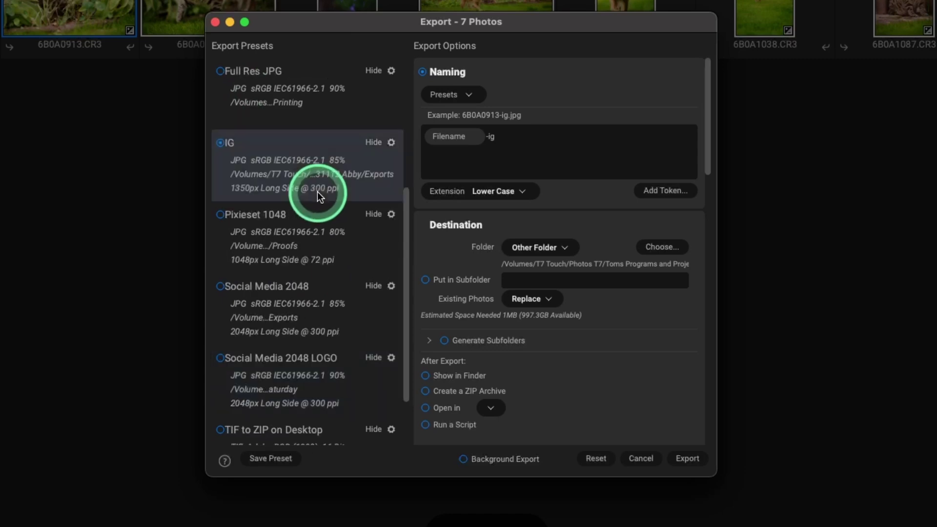
pyautogui.scroll(-1, 317, 191)
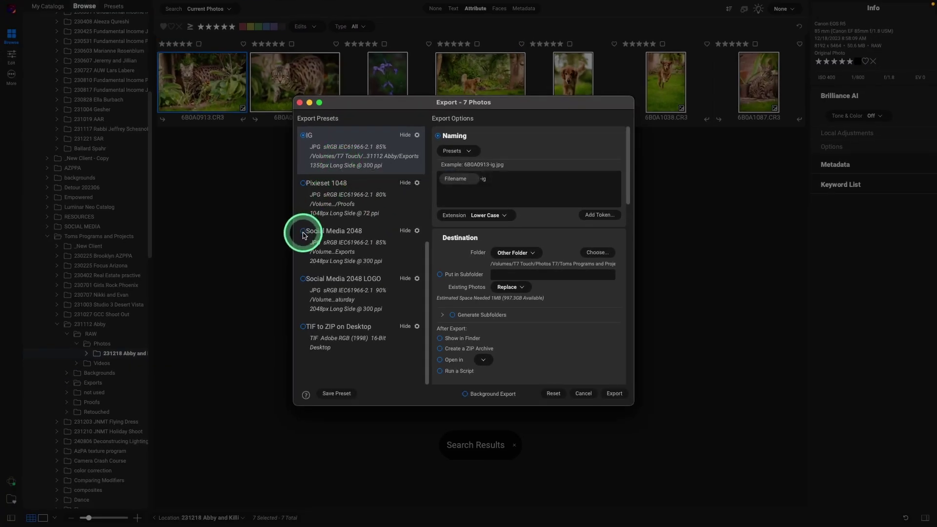
pyautogui.scroll(5, 345, 242)
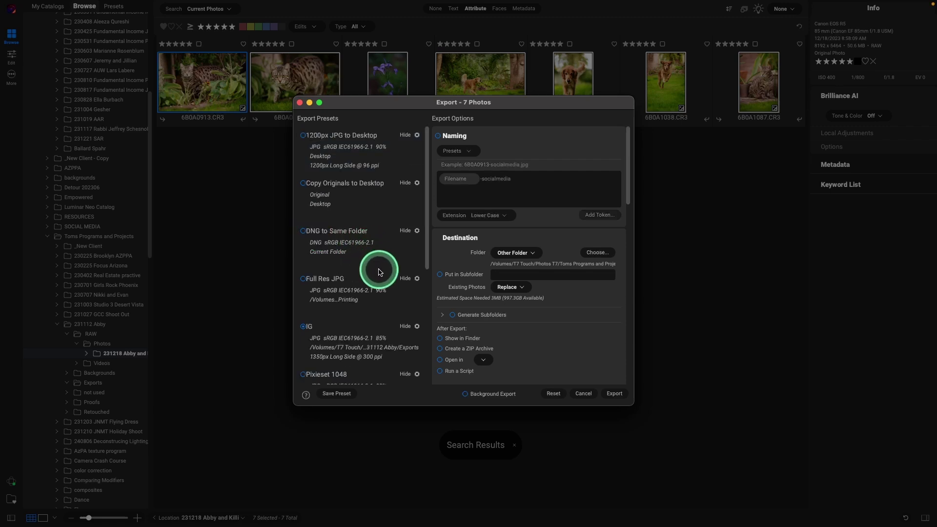
# Step: Enable the Full Res JPG preset with file naming and start choosing its destination folder
pyautogui.click(303, 278)
pyautogui.click(439, 137)
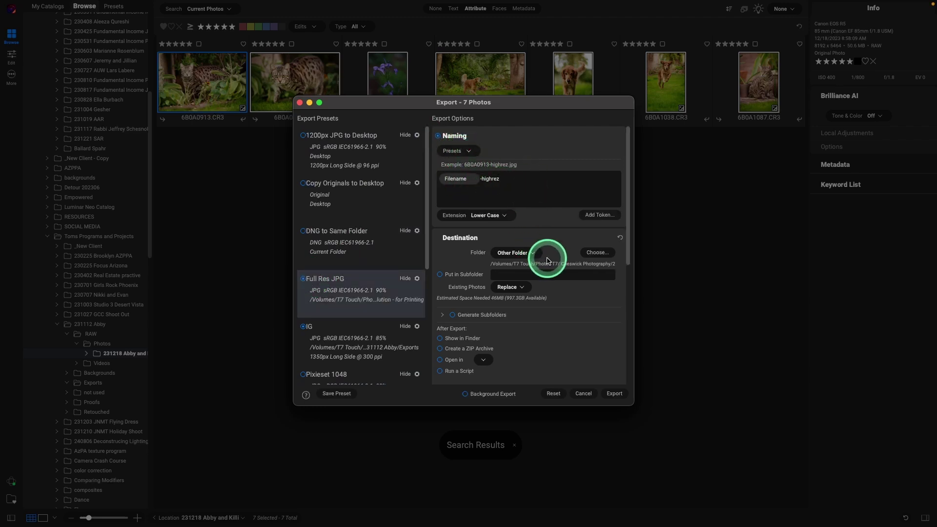
pyautogui.scroll(-5, 553, 282)
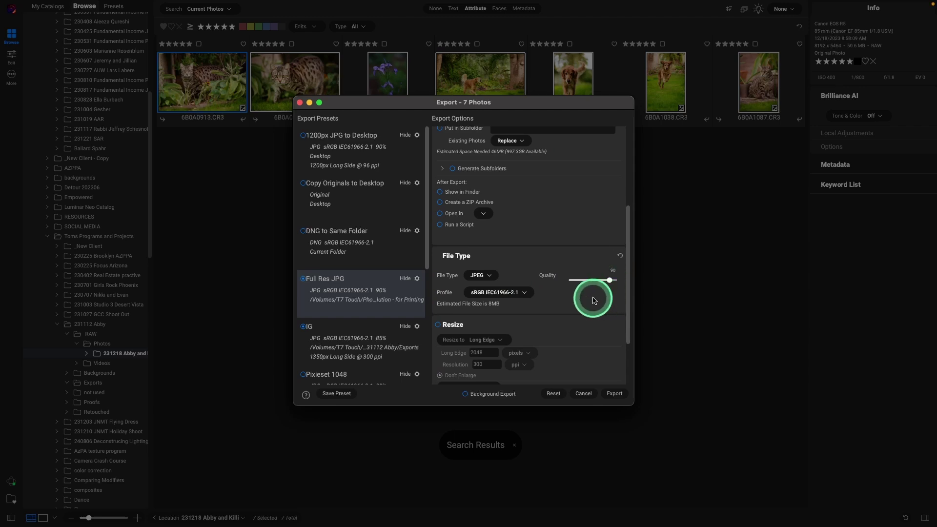
pyautogui.scroll(-1, 593, 300)
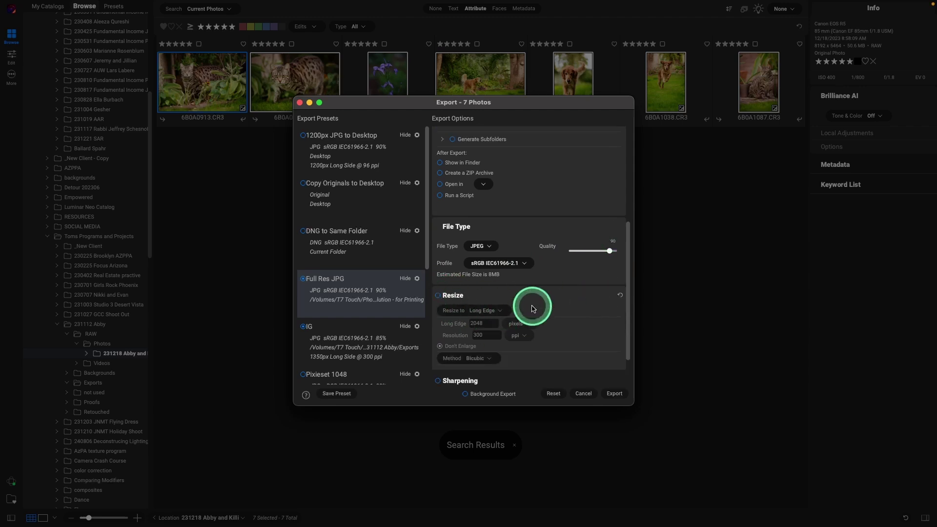
pyautogui.scroll(-1, 523, 329)
pyautogui.scroll(-1, 523, 329)
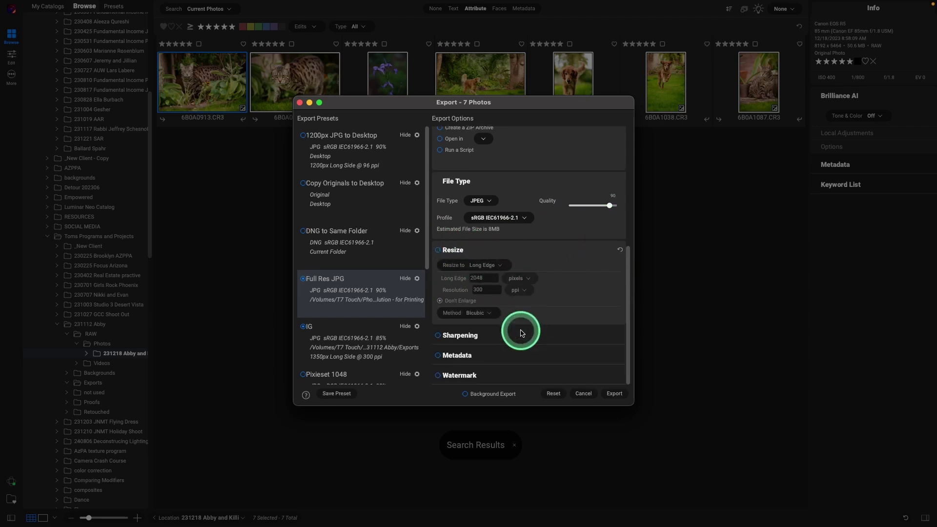
pyautogui.scroll(5, 542, 325)
pyautogui.scroll(2, 542, 326)
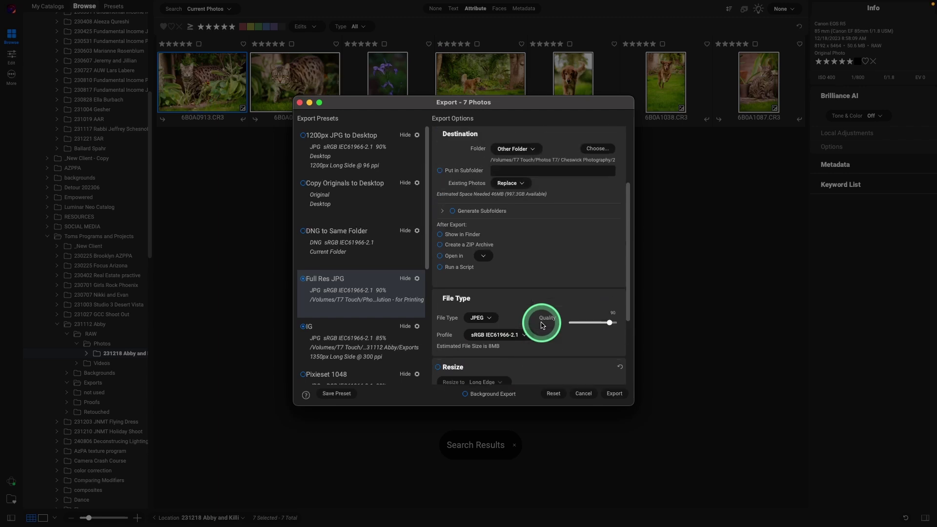
pyautogui.scroll(2, 541, 326)
pyautogui.click(597, 208)
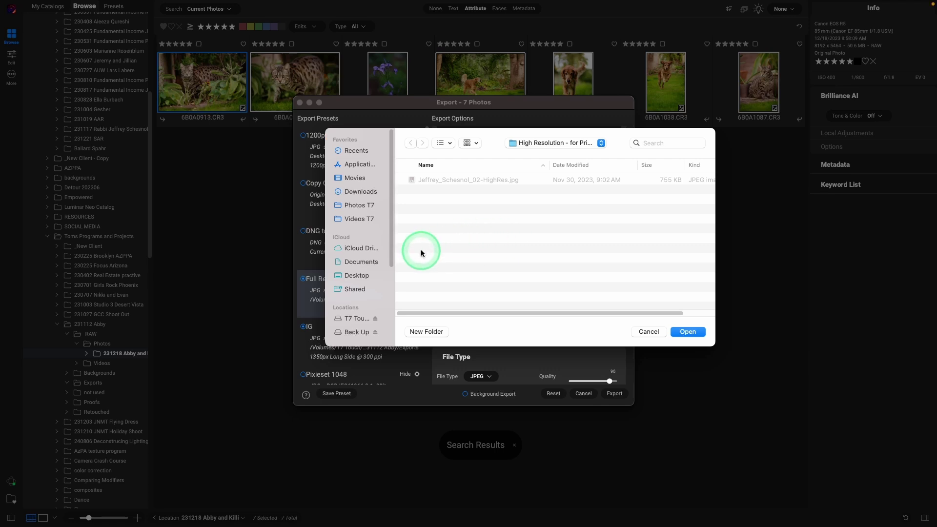
# Step: Set the 231112 Abby project's Exports folder as the Full Res JPG destination
pyautogui.click(477, 284)
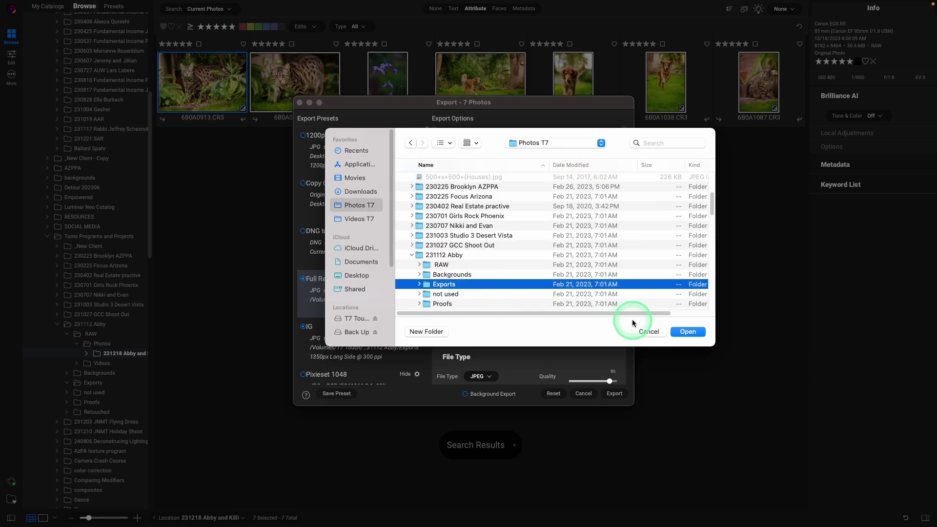
pyautogui.click(688, 332)
pyautogui.scroll(-5, 359, 251)
pyautogui.click(359, 248)
pyautogui.scroll(3, 366, 255)
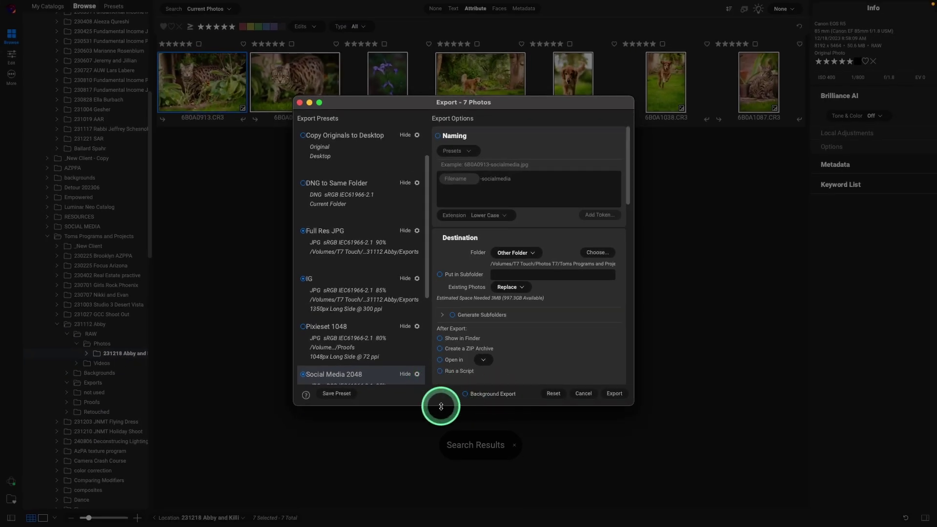
# Step: Run the seven-photo export, confirming the multiple-presets warning
pyautogui.click(614, 395)
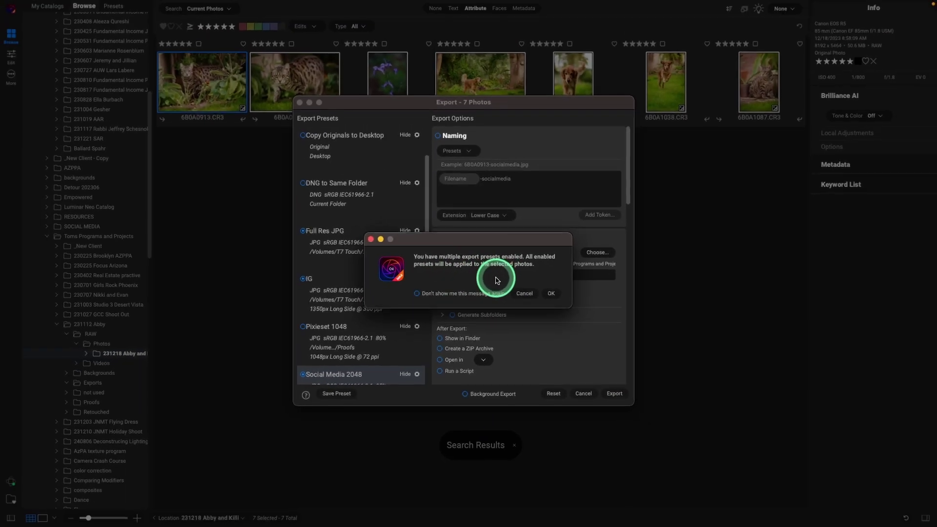
pyautogui.click(551, 294)
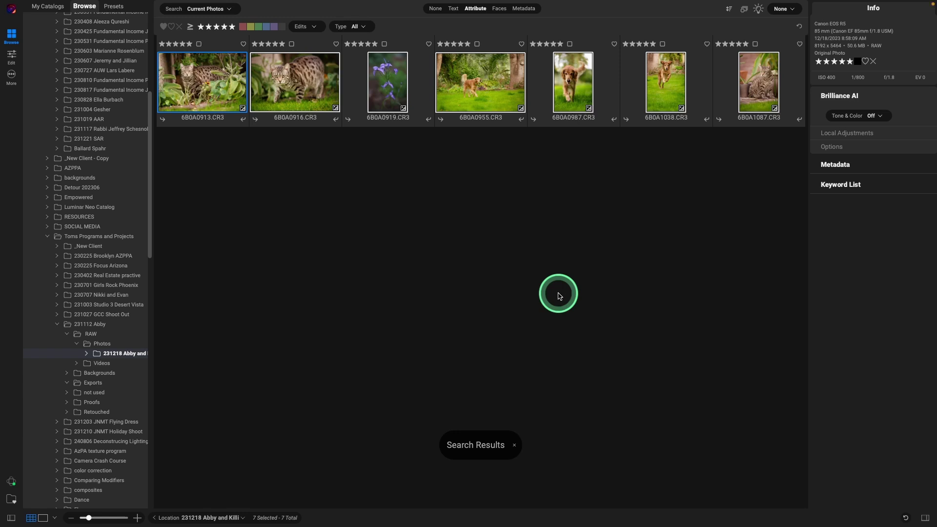
# Step: Add a subfolder named IG inside the Exports folder
pyautogui.click(93, 383)
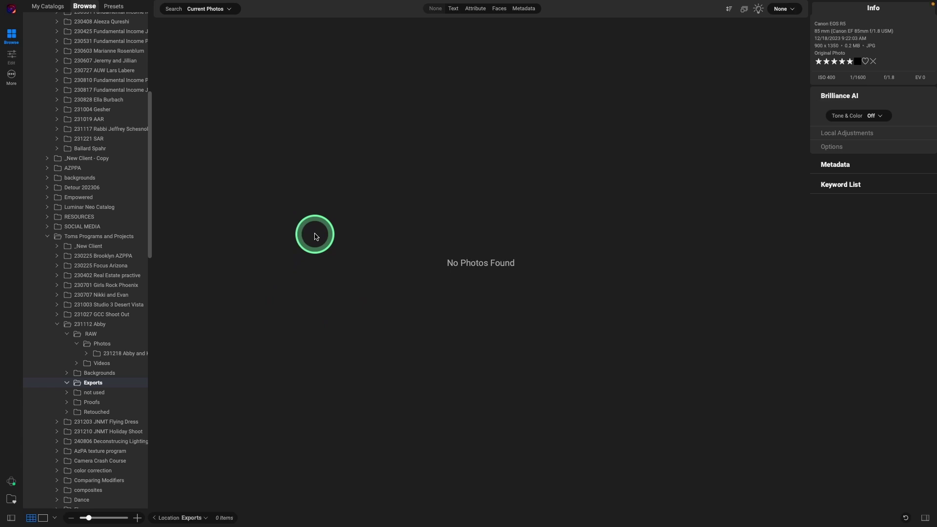
pyautogui.rightClick(324, 220)
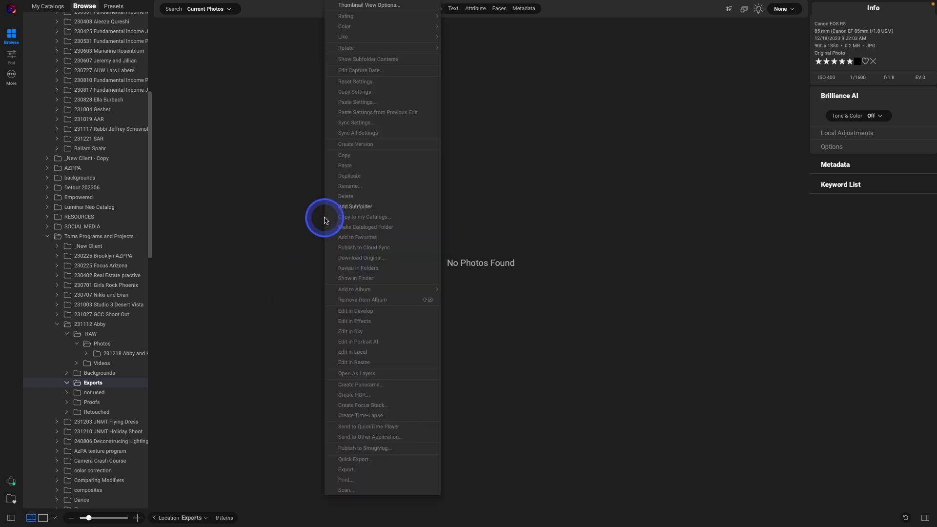
pyautogui.click(339, 206)
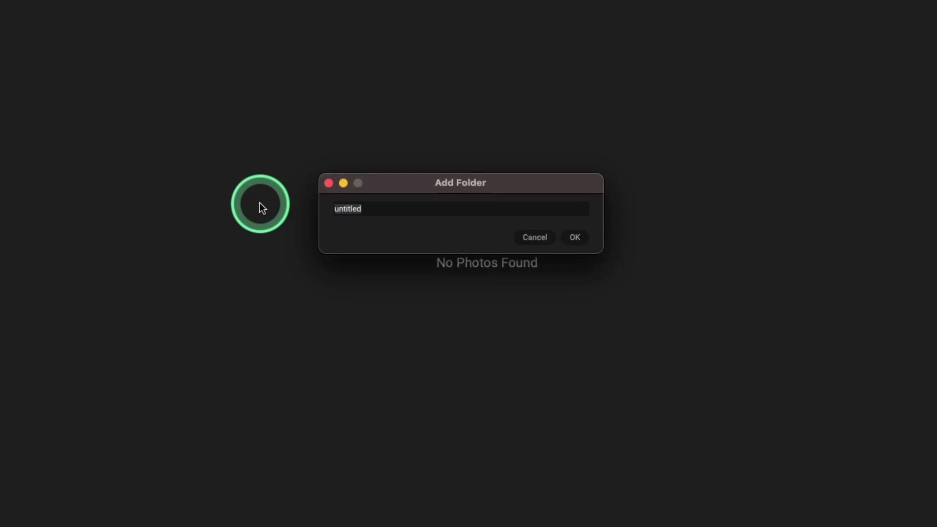
pyautogui.write('IF')
pyautogui.press('BackSpace')
pyautogui.press('BackSpace')
pyautogui.write('IG')
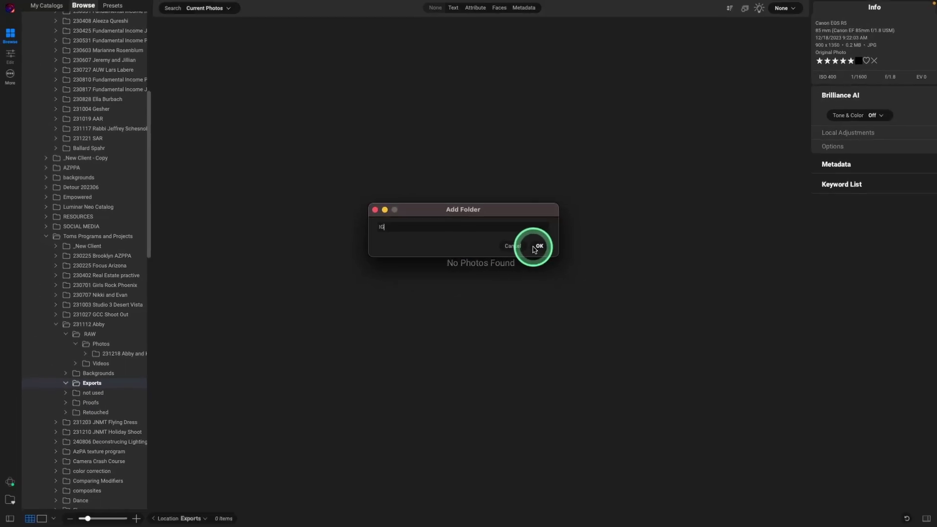
pyautogui.click(543, 248)
# Step: Add a second subfolder named full res, then return to the 231218 shoot folder
pyautogui.rightClick(385, 263)
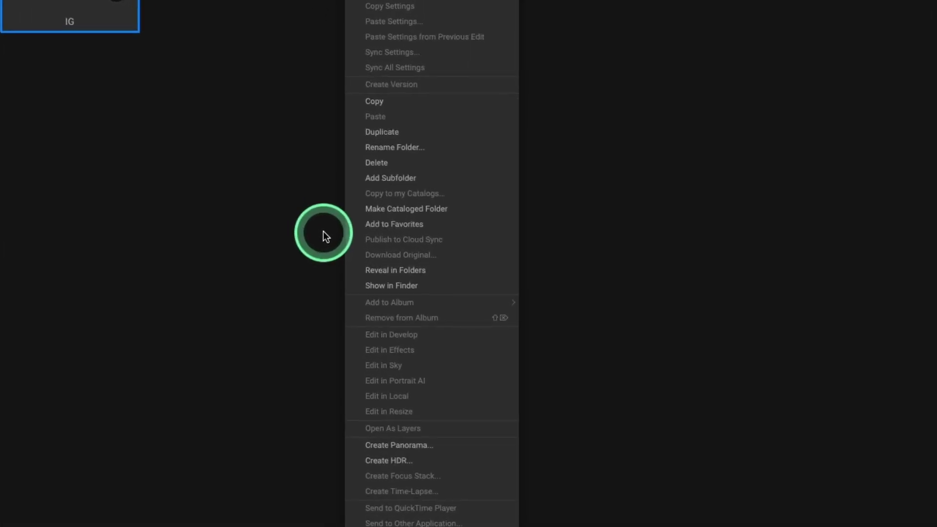
pyautogui.click(377, 180)
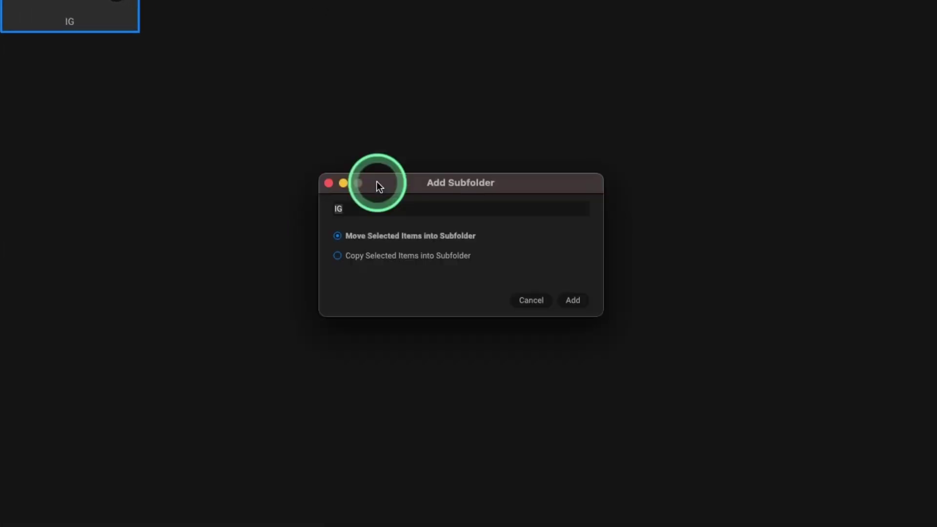
pyautogui.write('full res')
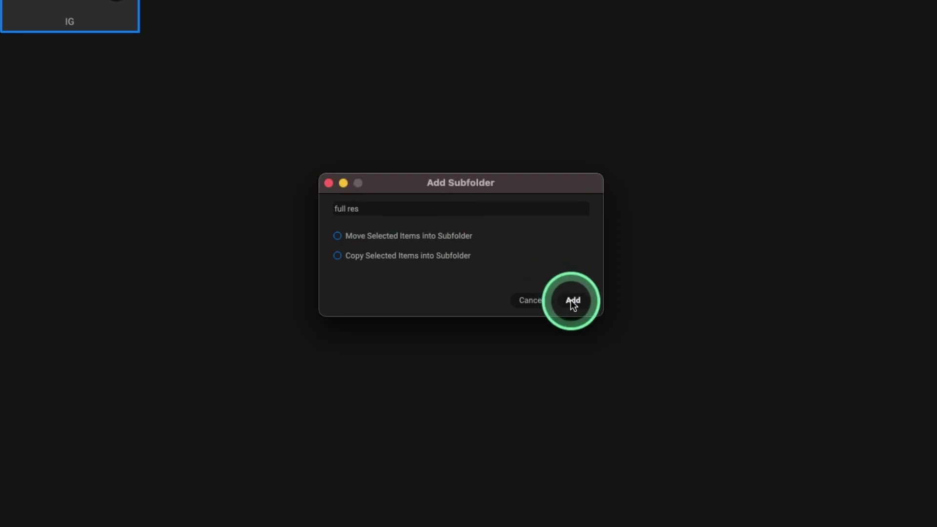
pyautogui.click(572, 301)
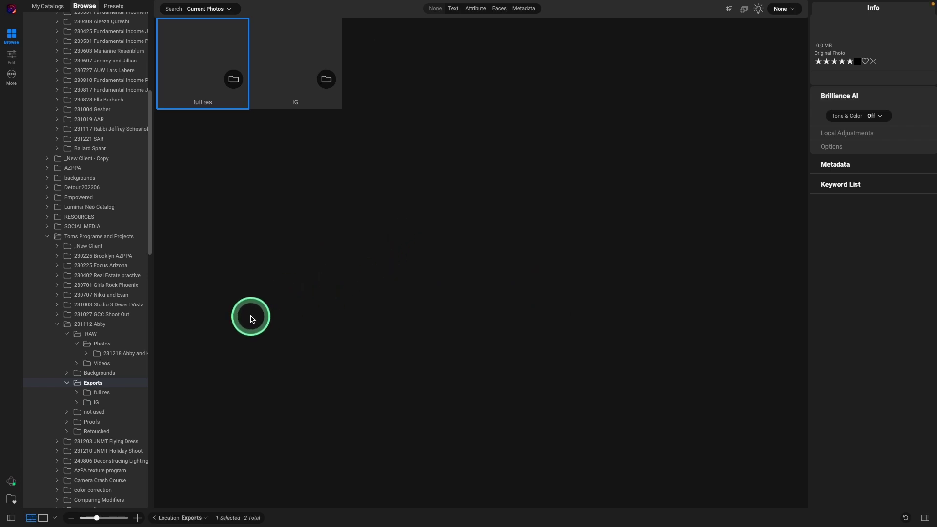
pyautogui.click(126, 355)
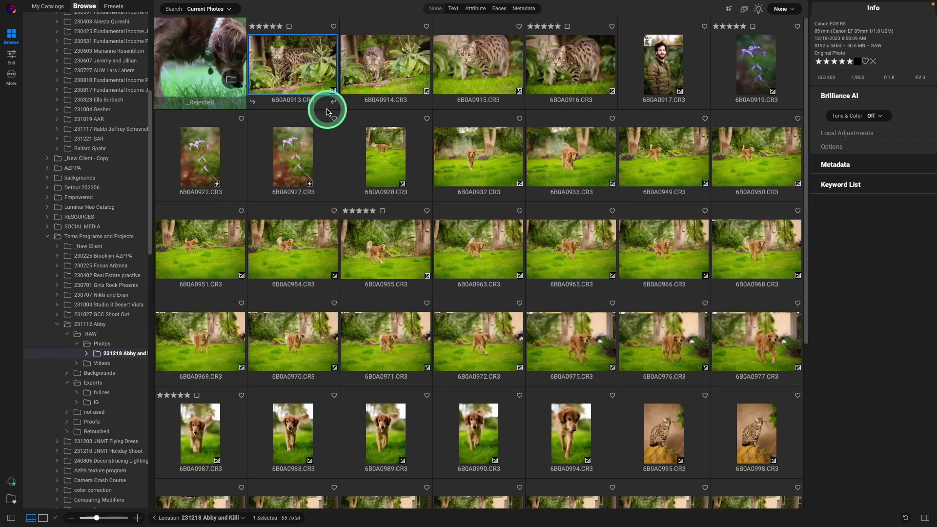
# Step: Filter to five-star photos, select all seven and bring up the export settings
pyautogui.click(475, 13)
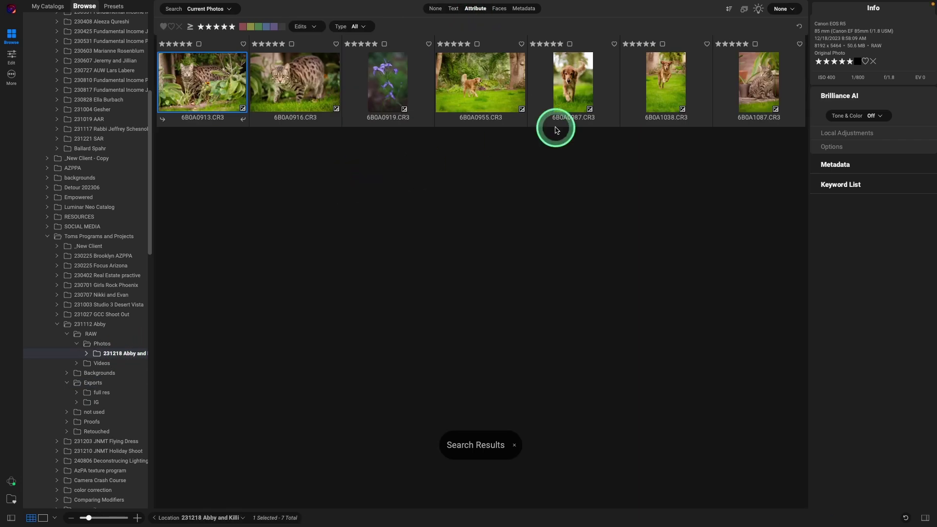
pyautogui.keyDown('shift'); pyautogui.click(744, 103); pyautogui.keyUp('shift')
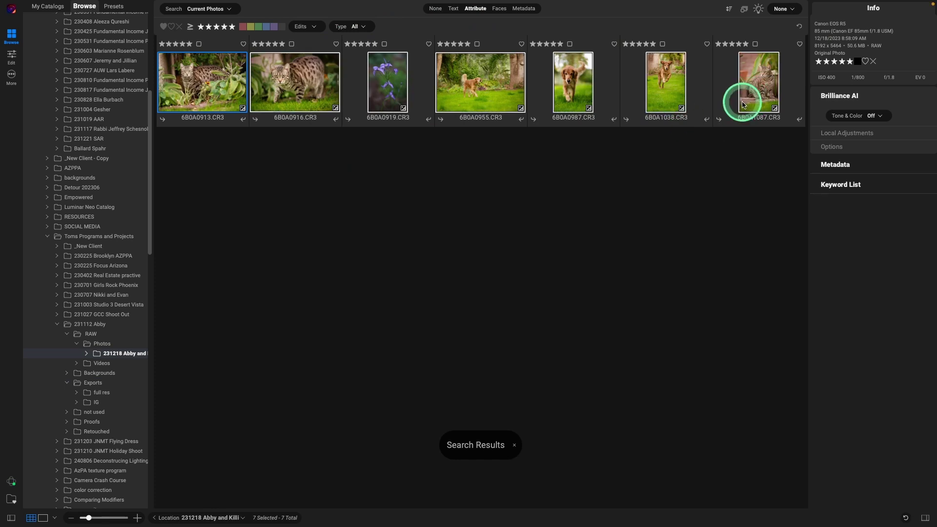
pyautogui.press('super+shift+e')
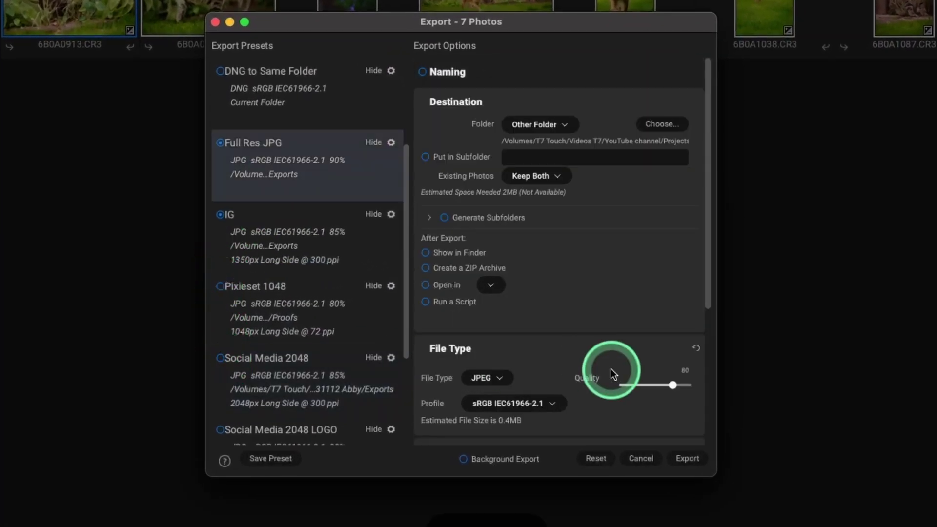
# Step: Set the IG preset's destination to the IG subfolder
pyautogui.click(304, 246)
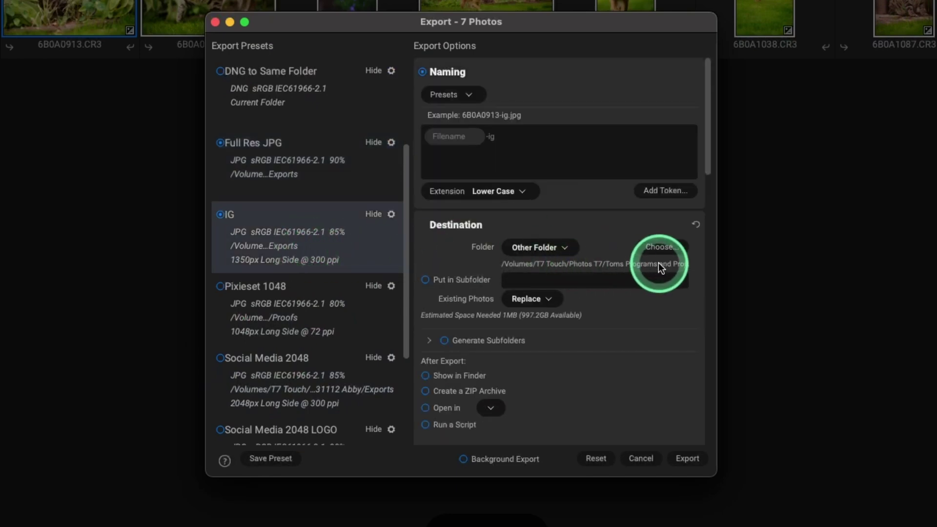
pyautogui.click(657, 250)
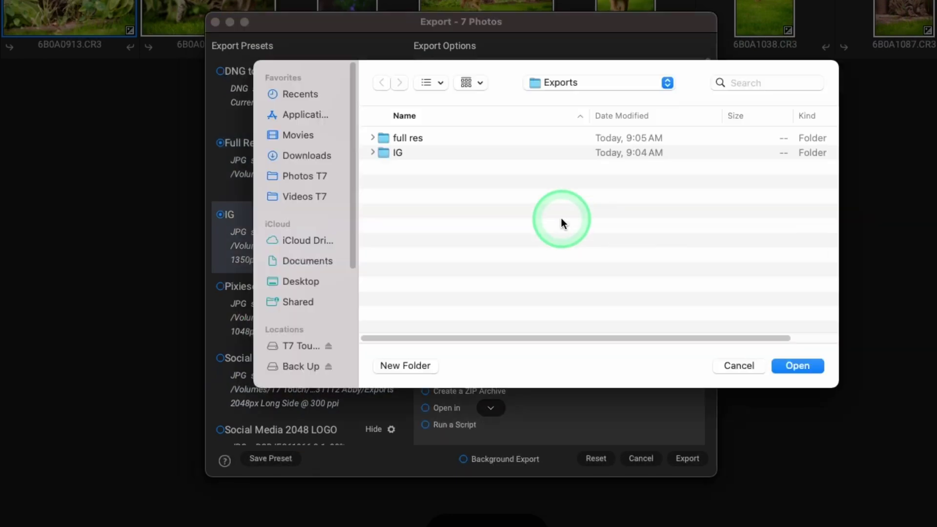
pyautogui.click(439, 153)
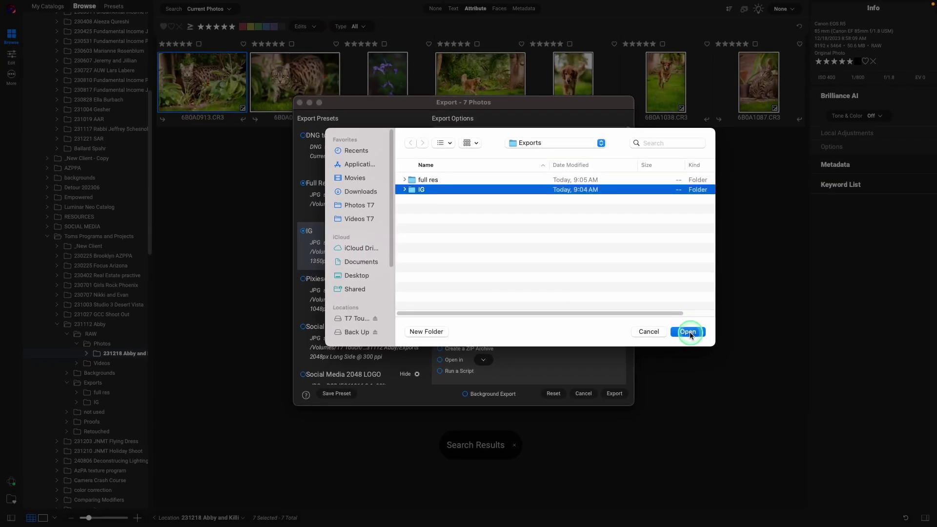
pyautogui.click(690, 333)
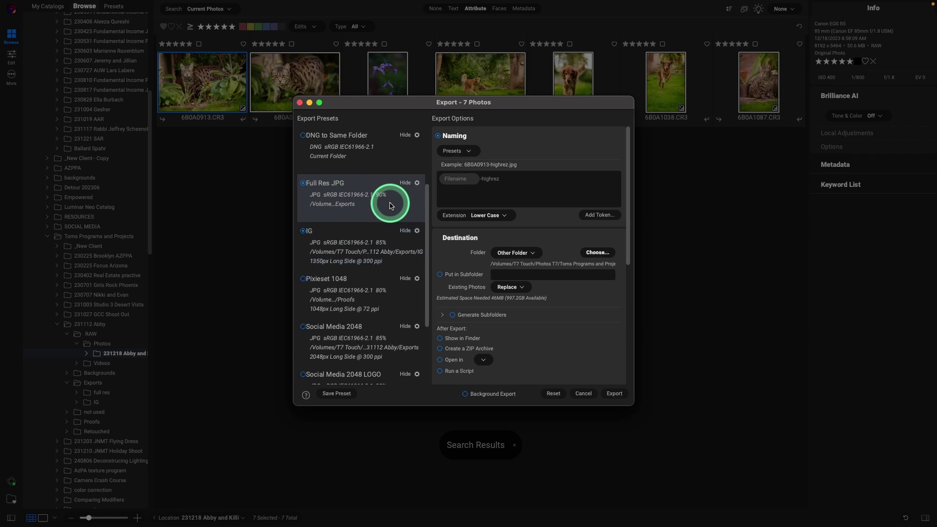
# Step: Set the Full Res JPG destination to full res and start exporting with all enabled presets
pyautogui.click(598, 253)
pyautogui.click(449, 178)
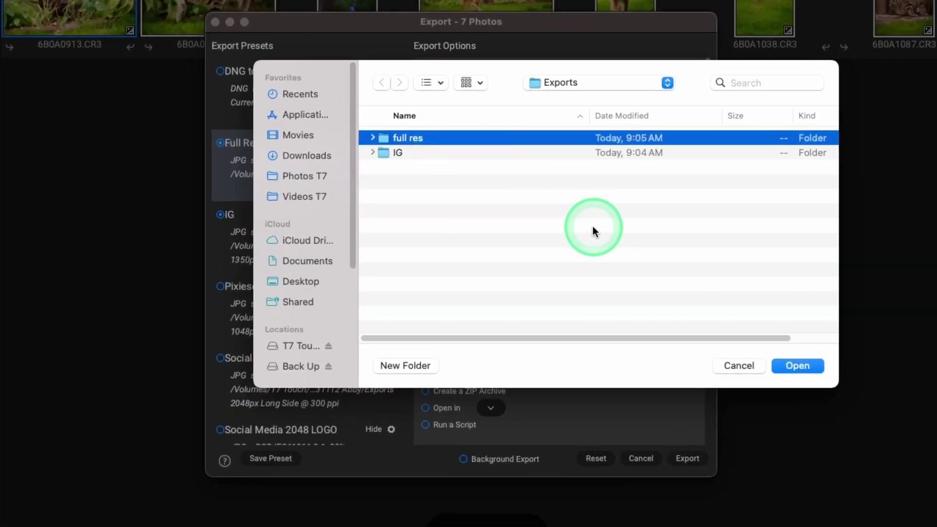
pyautogui.click(789, 365)
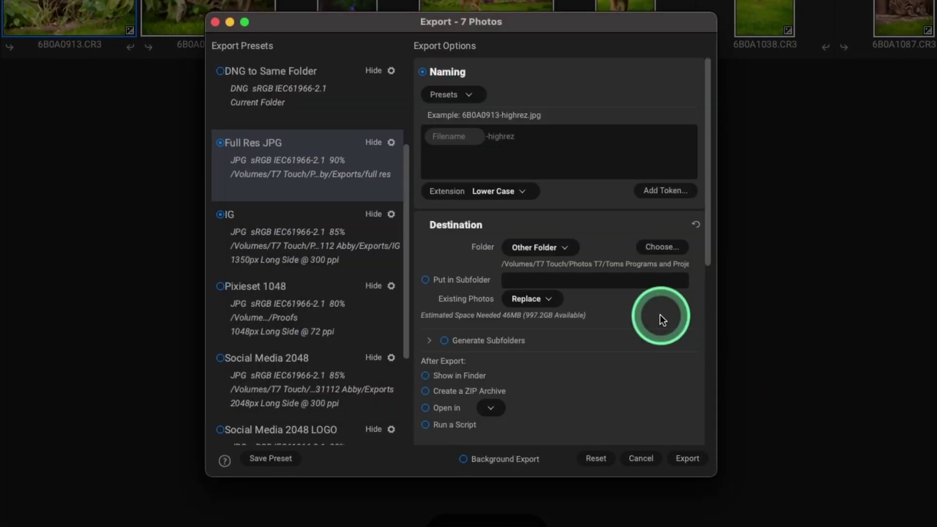
pyautogui.click(695, 461)
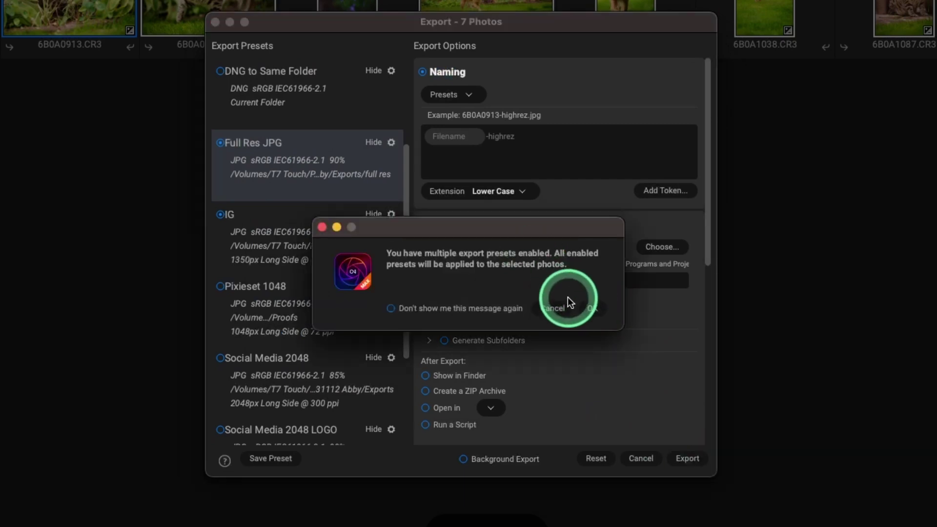
pyautogui.click(592, 309)
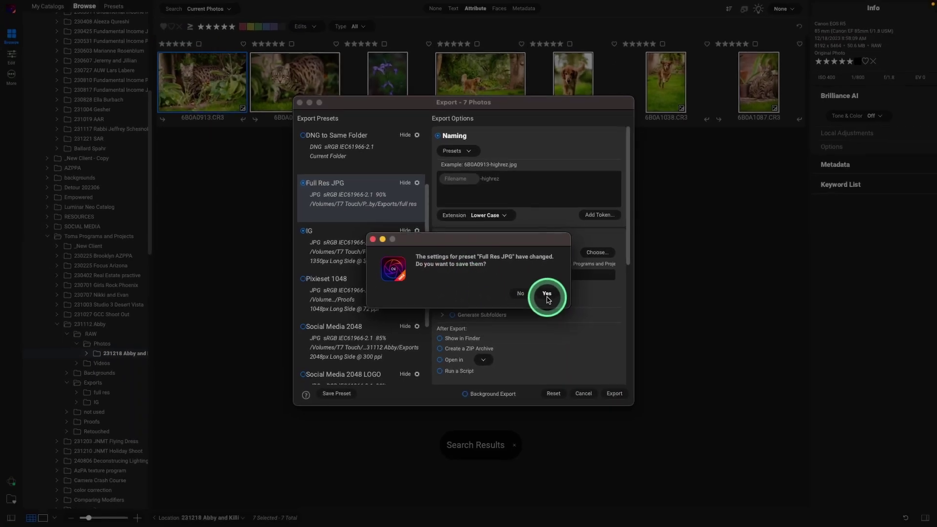
# Step: Save the Full Res JPG preset changes, then browse Exports and its full res subfolder
pyautogui.click(545, 296)
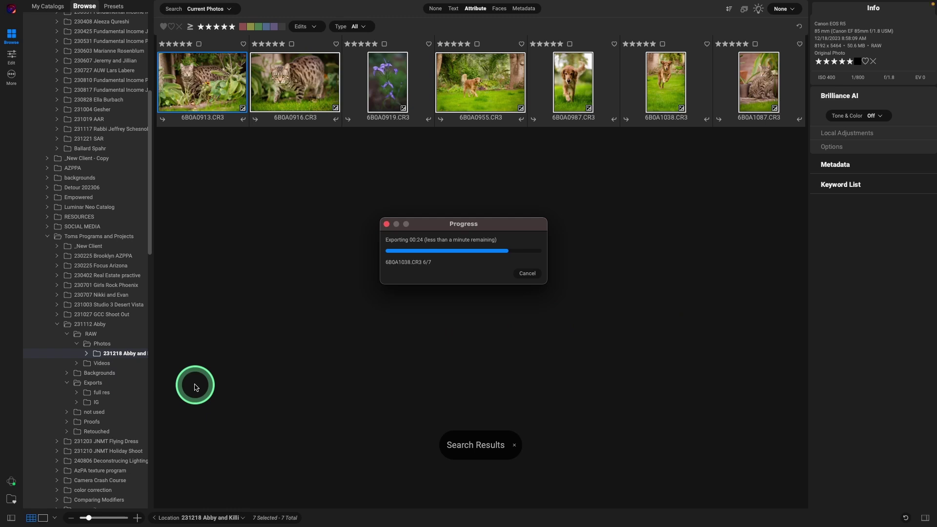
pyautogui.click(92, 384)
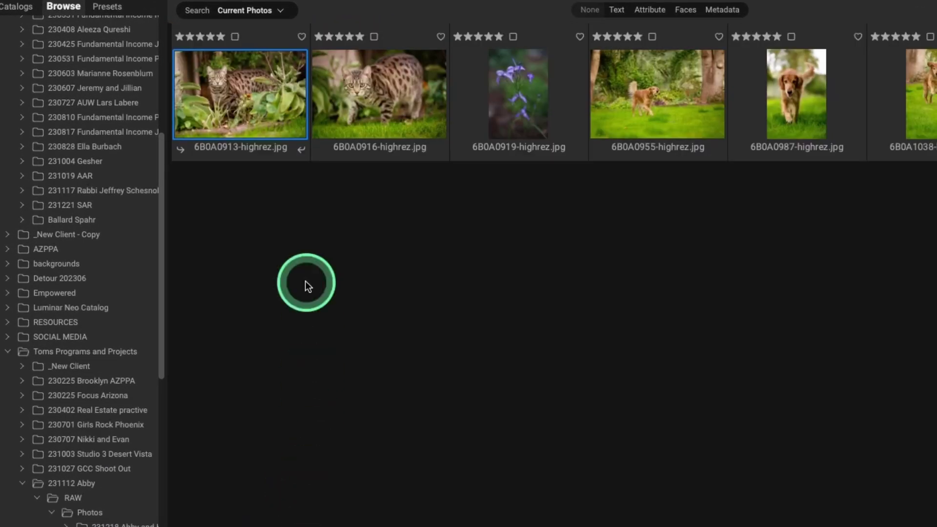
pyautogui.click(380, 100)
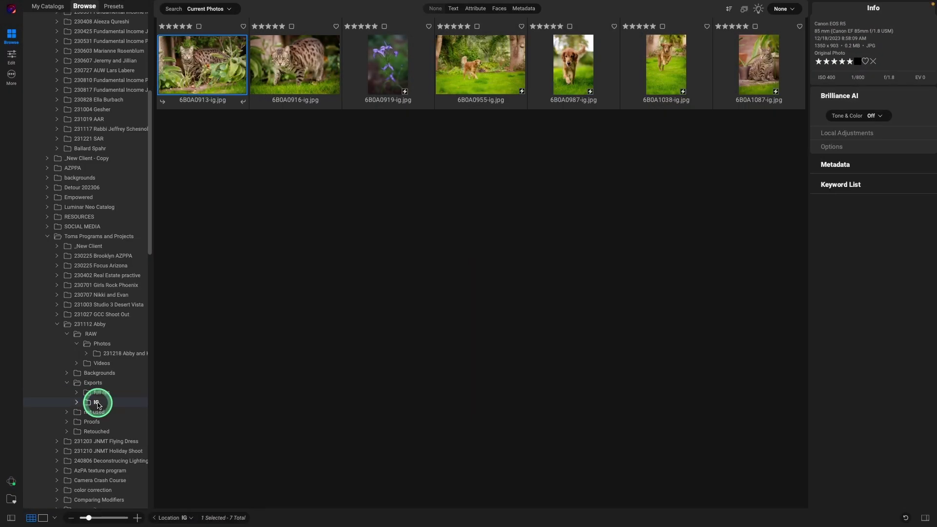
# Step: View the second IG export, 6B0A0916-ig.jpg of the Bengal cat, full size
pyautogui.click(284, 69)
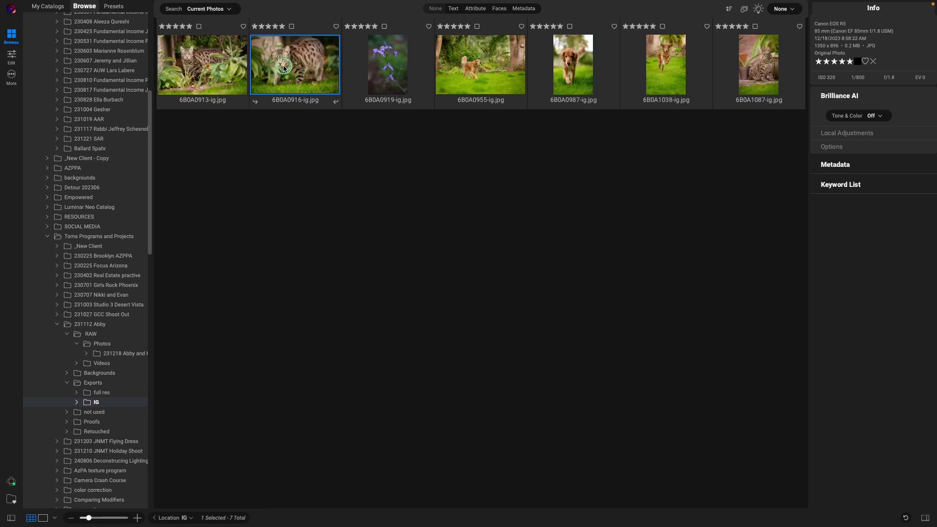
pyautogui.doubleClick(284, 69)
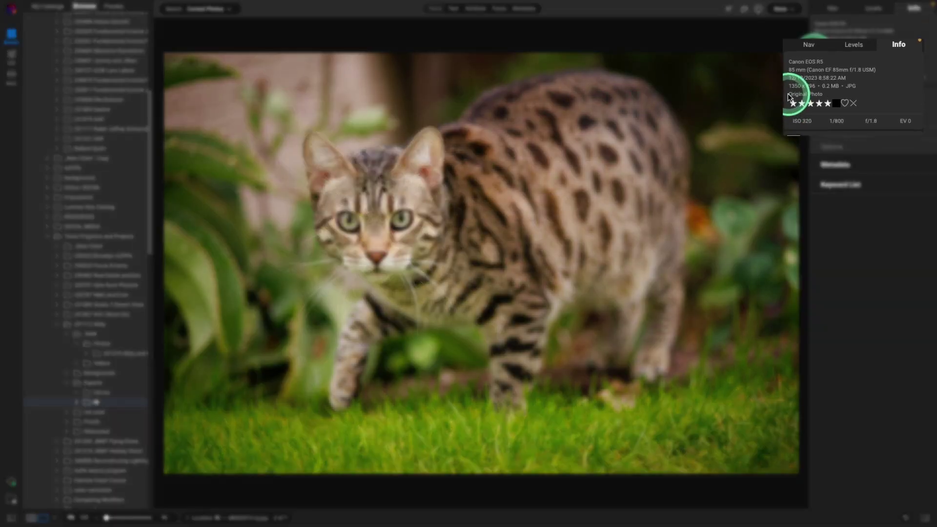